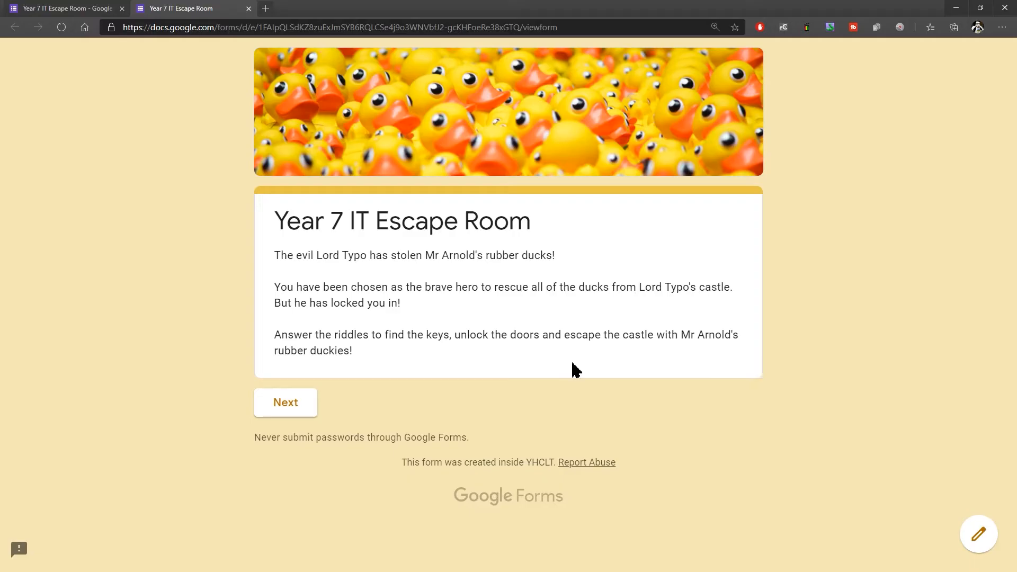
# Step: Start the Year 7 IT Escape Room form and look over the Door #1 definitions puzzle
pyautogui.click(289, 409)
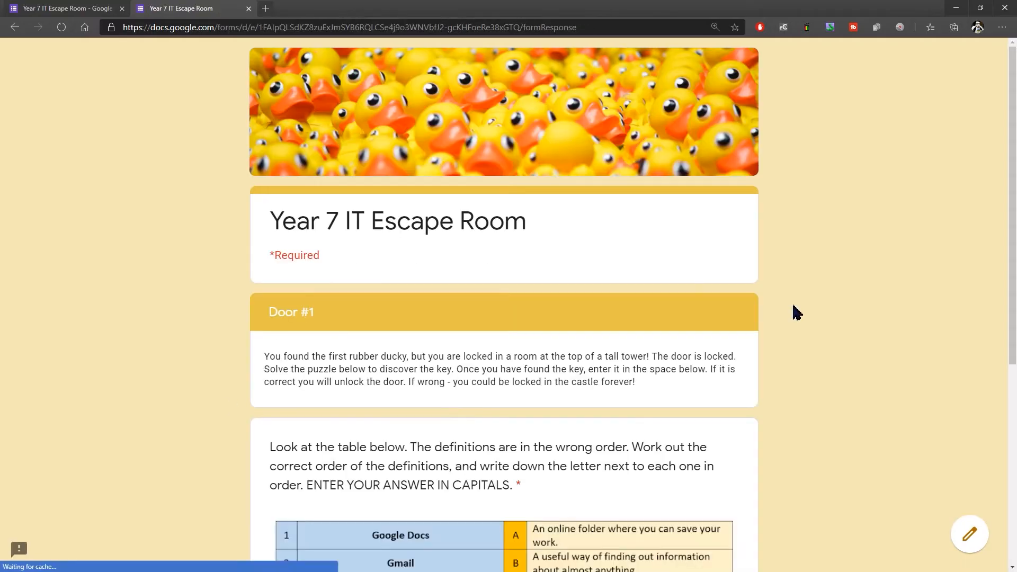
pyautogui.scroll(-1, 890, 262)
pyautogui.scroll(-3, 890, 261)
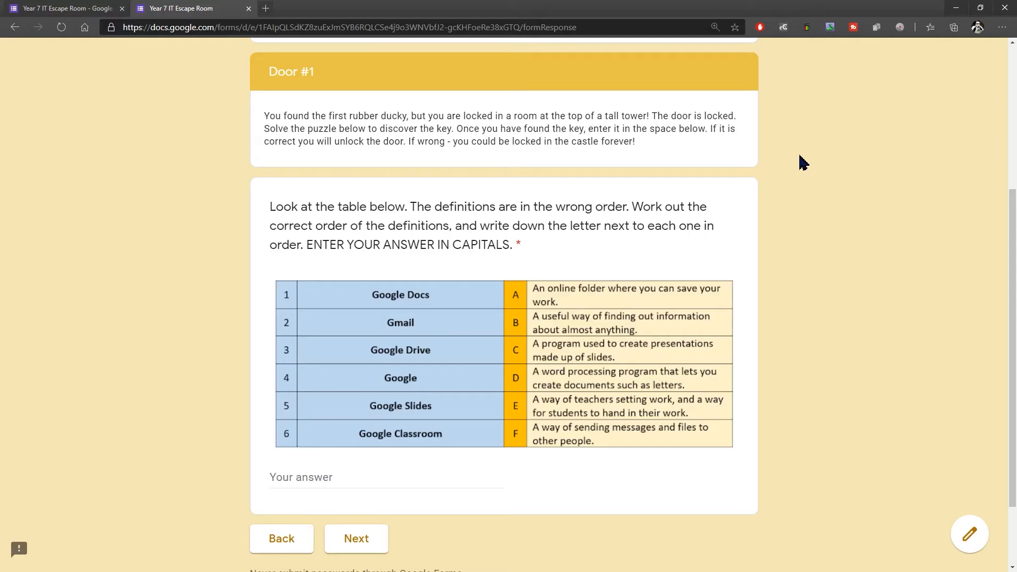
pyautogui.scroll(-1, 800, 161)
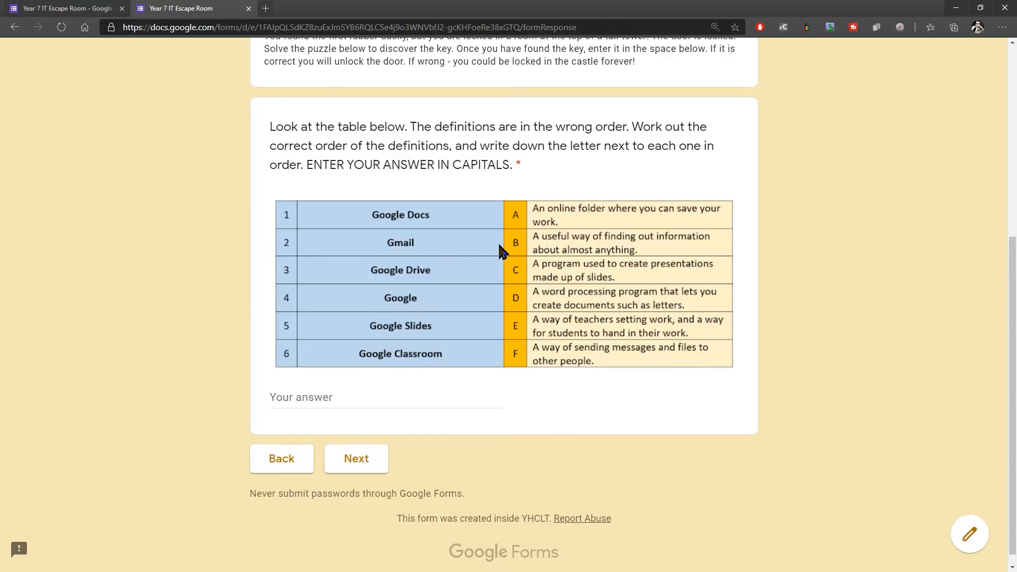
# Step: Try to get past Door #1 with the answer ABCDEFG
pyautogui.click(364, 395)
pyautogui.write('ABCDEFG')
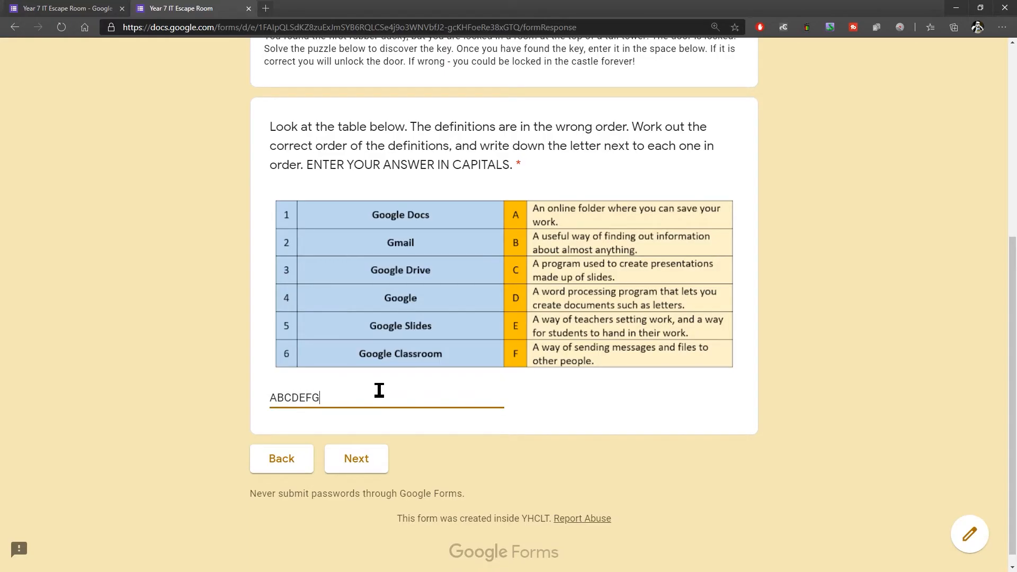
pyautogui.click(373, 457)
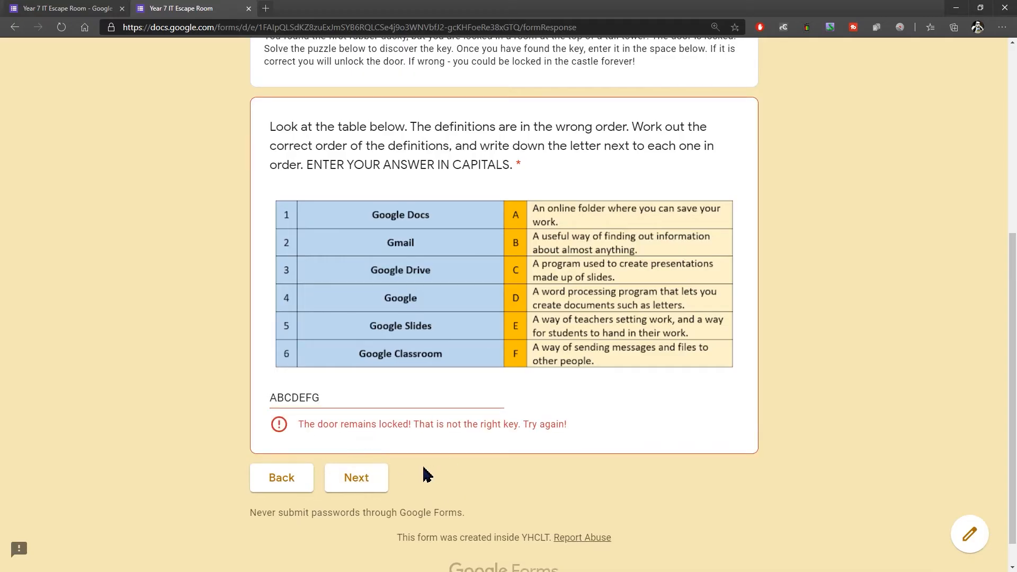
pyautogui.click(355, 482)
pyautogui.click(356, 483)
pyautogui.click(356, 480)
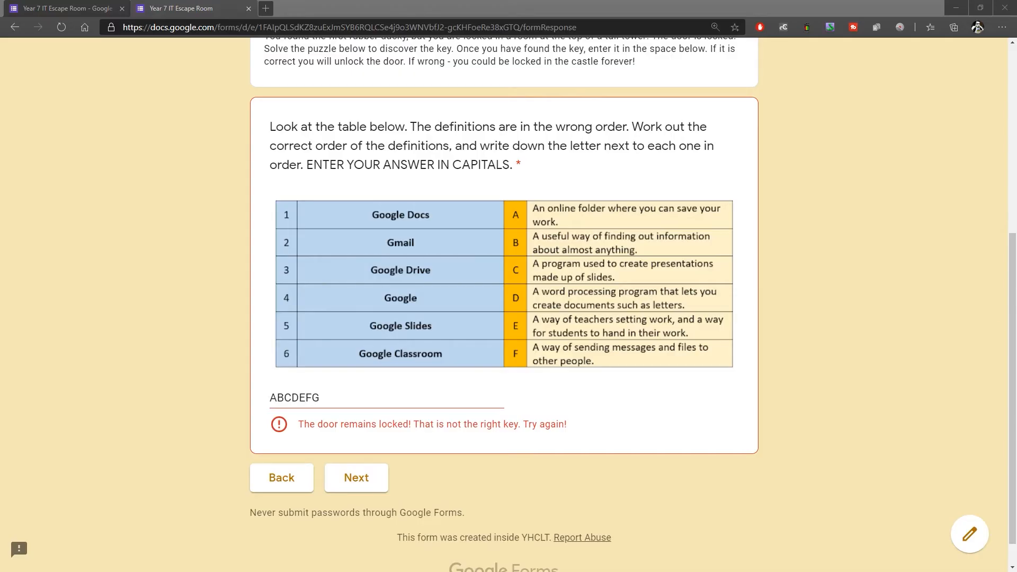
# Step: Replace the Door #1 answer with DFABCE and continue past the congratulations page to Door #2
pyautogui.doubleClick(364, 398)
pyautogui.write('DFABCE')
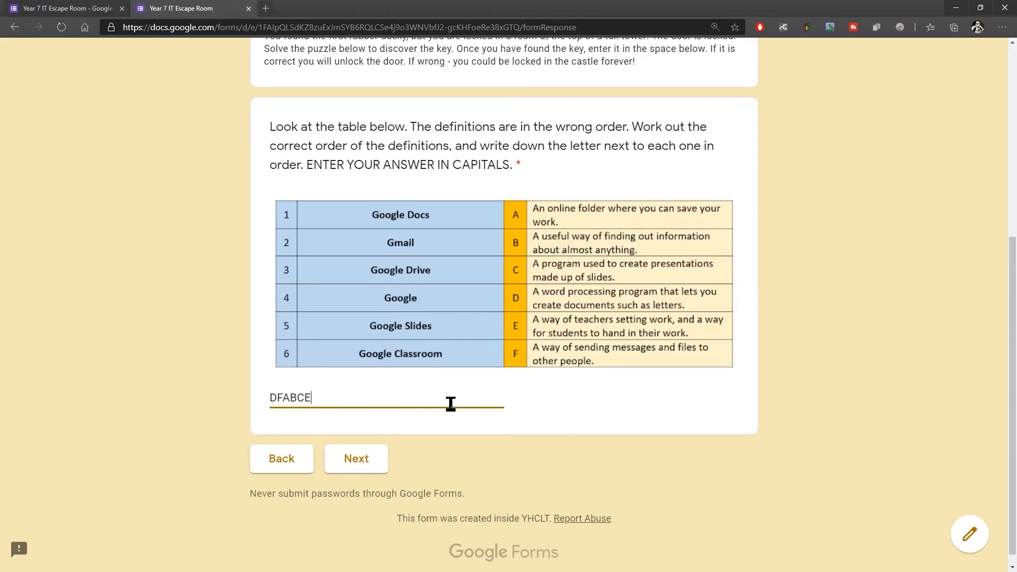
pyautogui.click(359, 462)
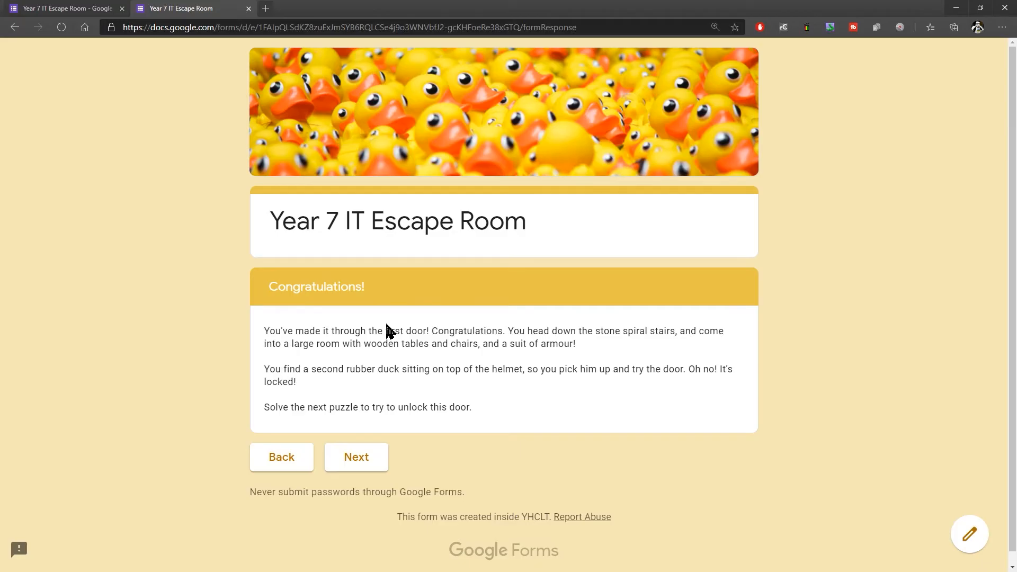
pyautogui.click(351, 461)
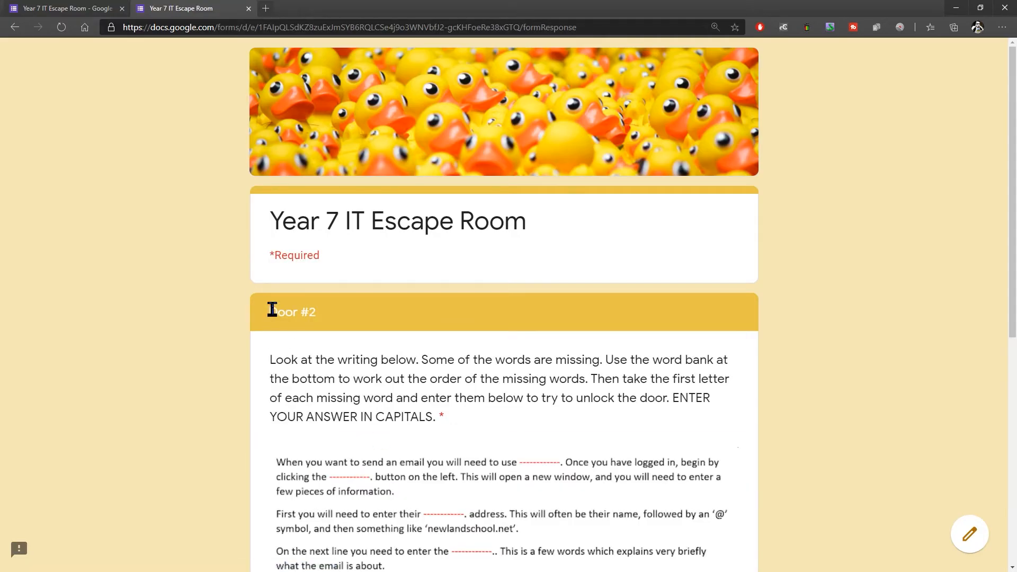
# Step: Review the Door #2 missing-words puzzle and try to get past it with the answer HFDSJKFHDSJK
pyautogui.moveTo(272, 310); pyautogui.dragTo(345, 313)
pyautogui.scroll(-3, 492, 377)
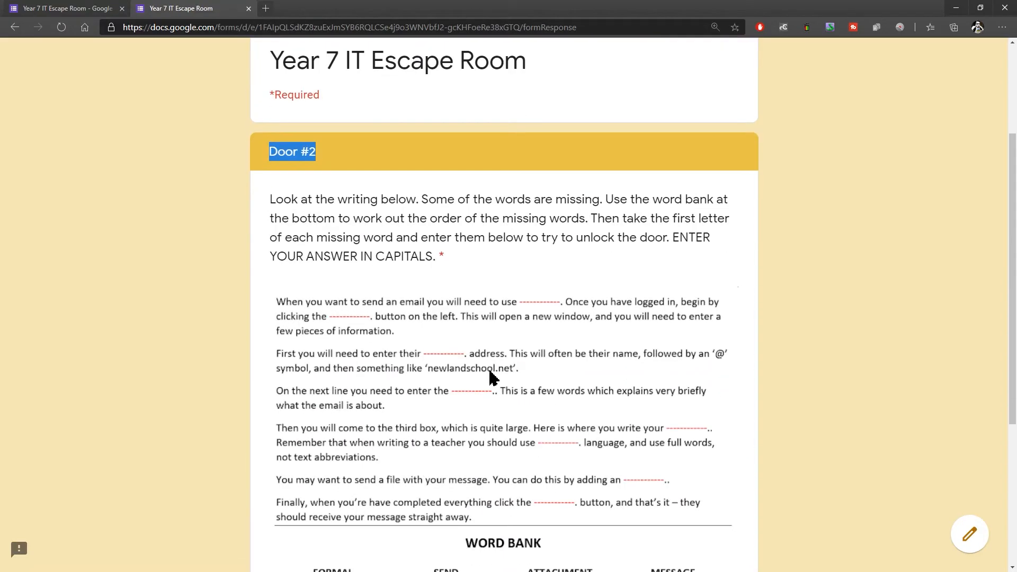
pyautogui.scroll(-1, 630, 316)
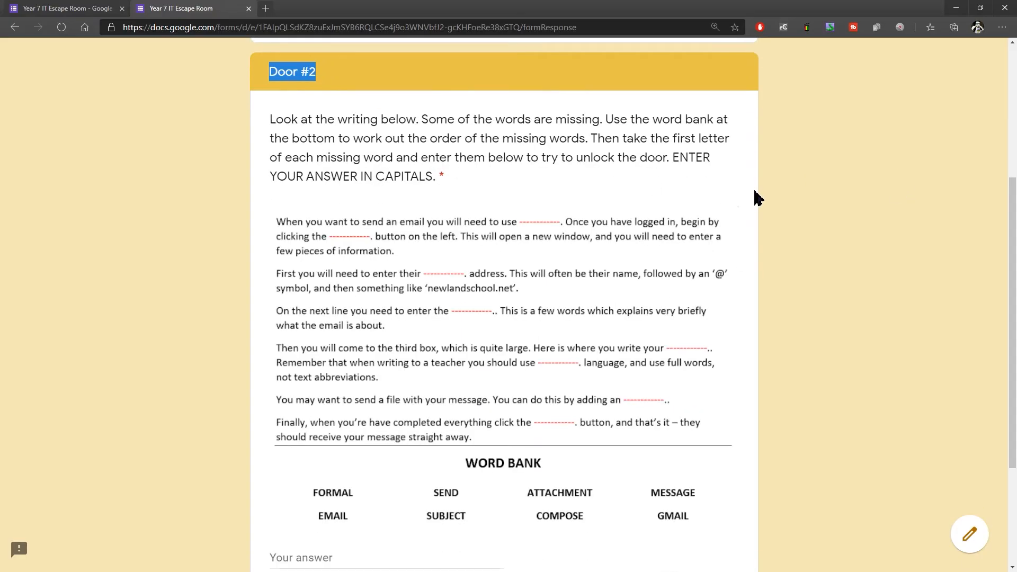
pyautogui.click(791, 200)
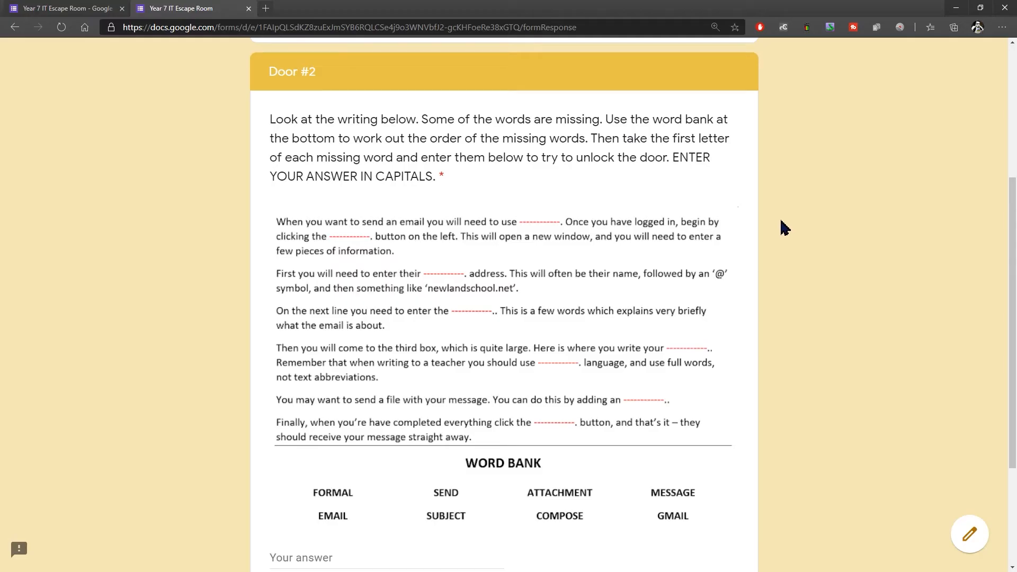
pyautogui.scroll(-3, 783, 228)
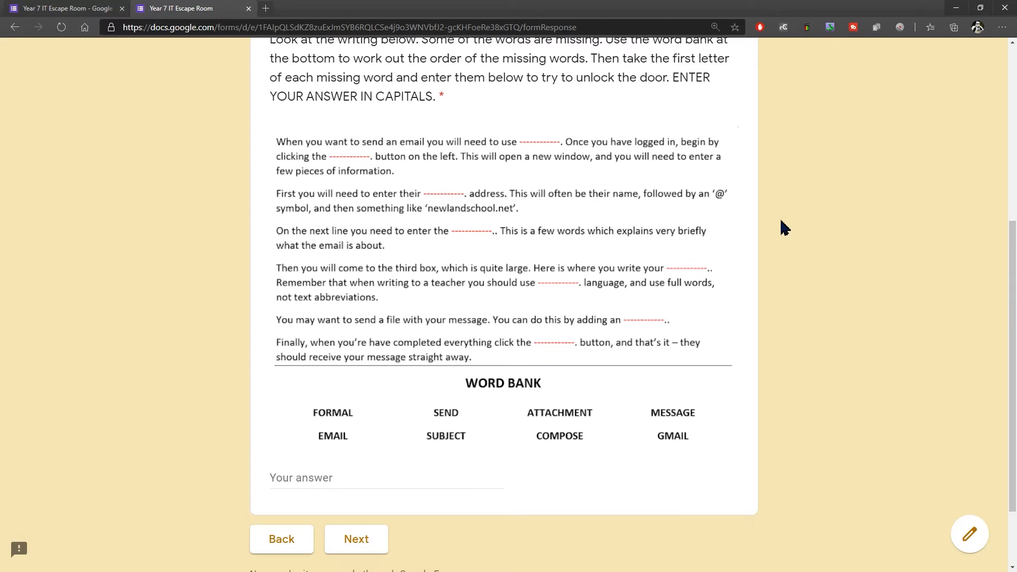
pyautogui.click(307, 481)
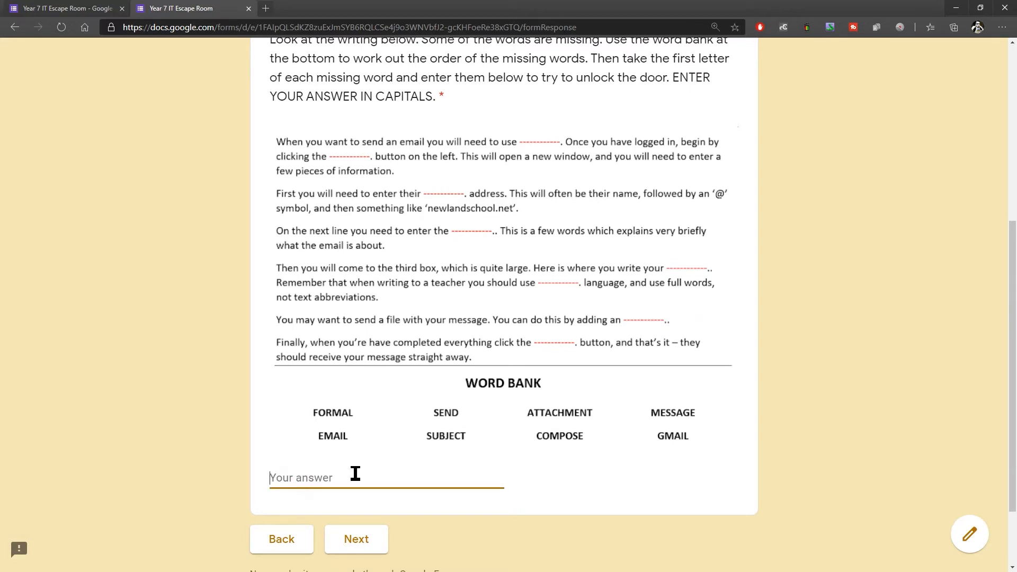
pyautogui.write('HFDSJKFHDSJK')
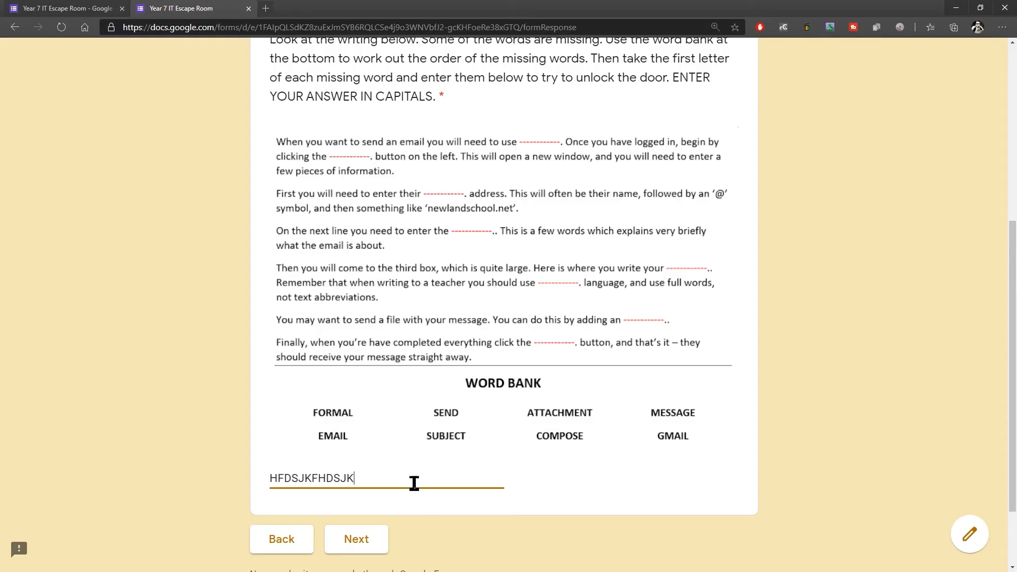
pyautogui.click(372, 536)
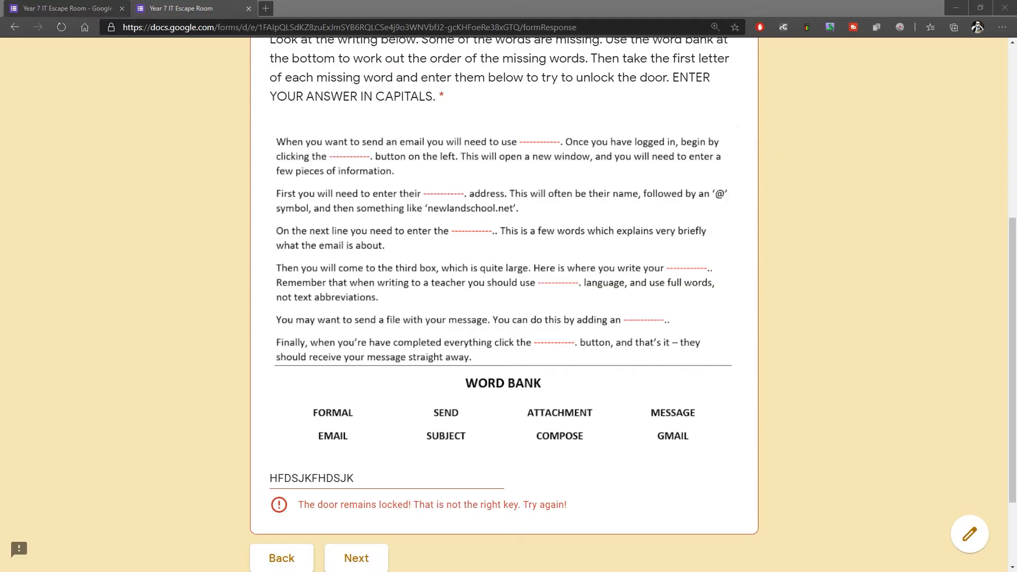
# Step: Replace the Door #2 answer with GCESMFAS and continue past the congratulations page to Door #3
pyautogui.moveTo(368, 481); pyautogui.dragTo(247, 479)
pyautogui.write('GCESMFAS')
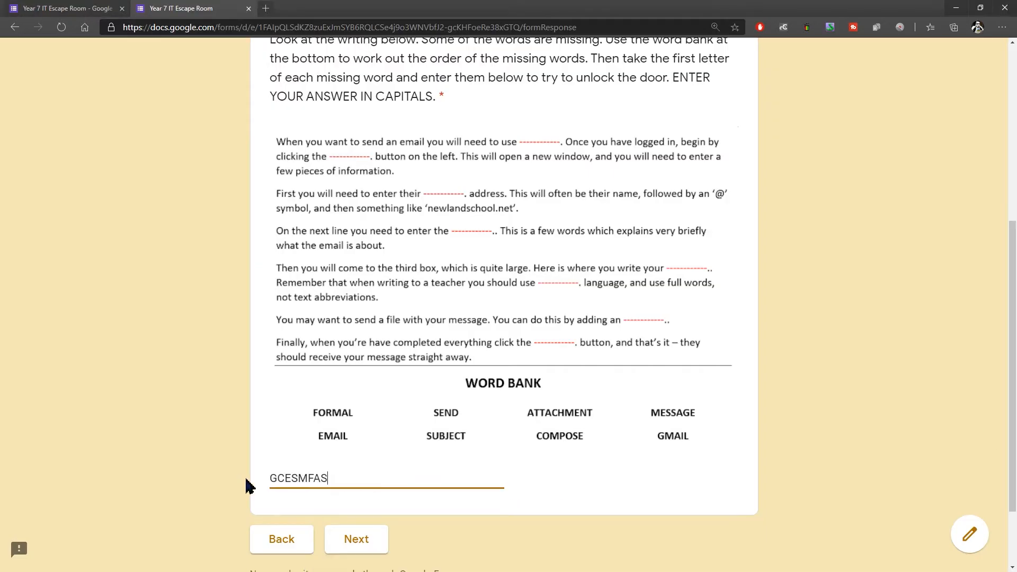
pyautogui.click(363, 540)
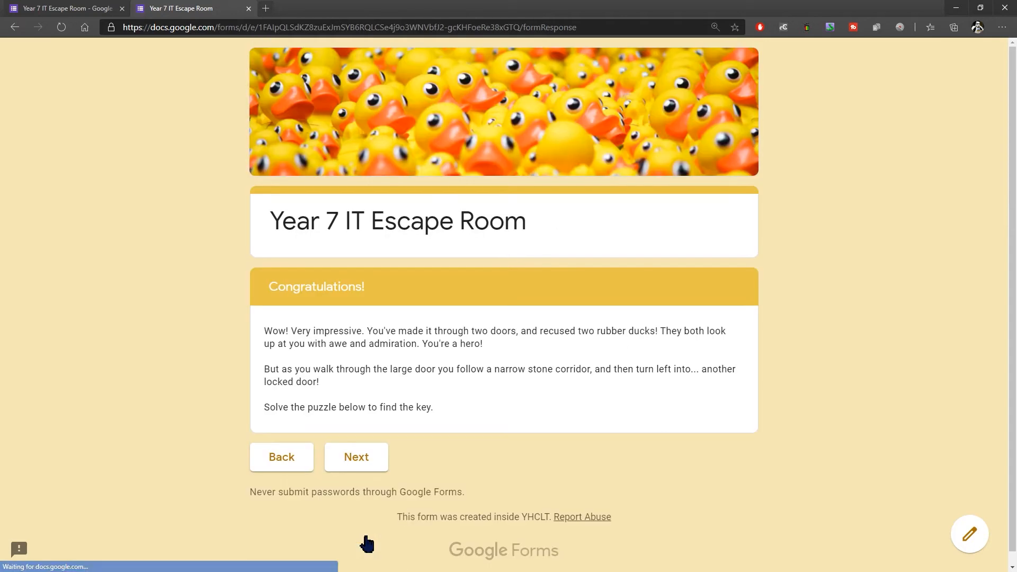
pyautogui.scroll(-1, 692, 291)
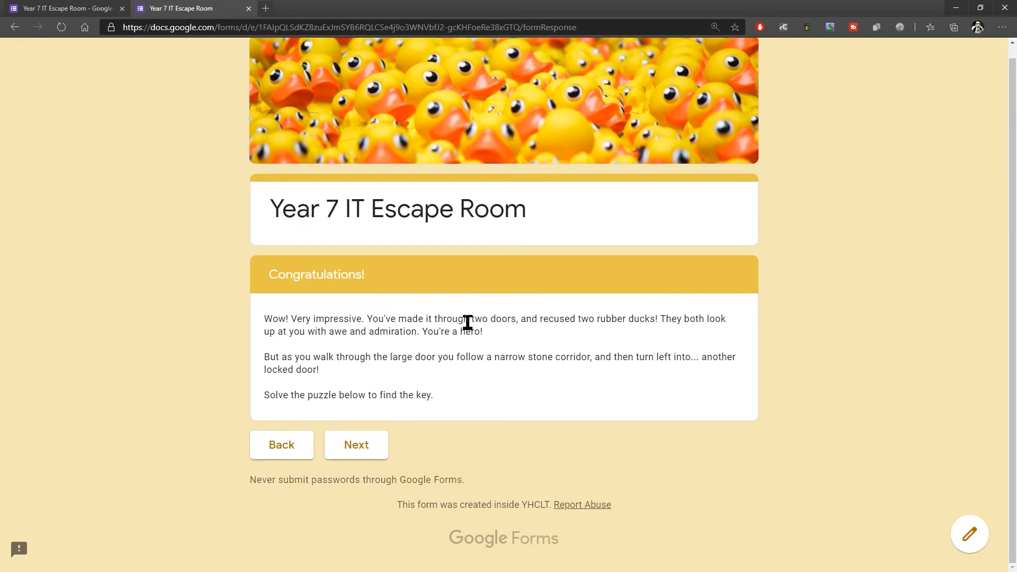
pyautogui.click(552, 318)
pyautogui.click(364, 448)
# Step: Answer the Door #3 word scramble with FBSIU and continue past the congratulations page to Door #4
pyautogui.scroll(-4, 739, 332)
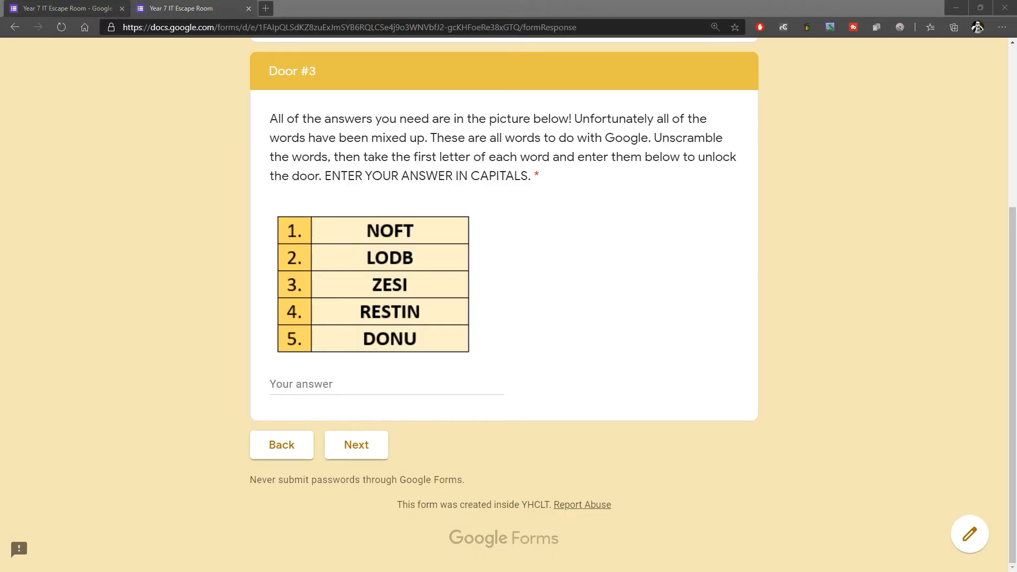
pyautogui.click(379, 385)
pyautogui.write('FBSIU')
pyautogui.click(368, 449)
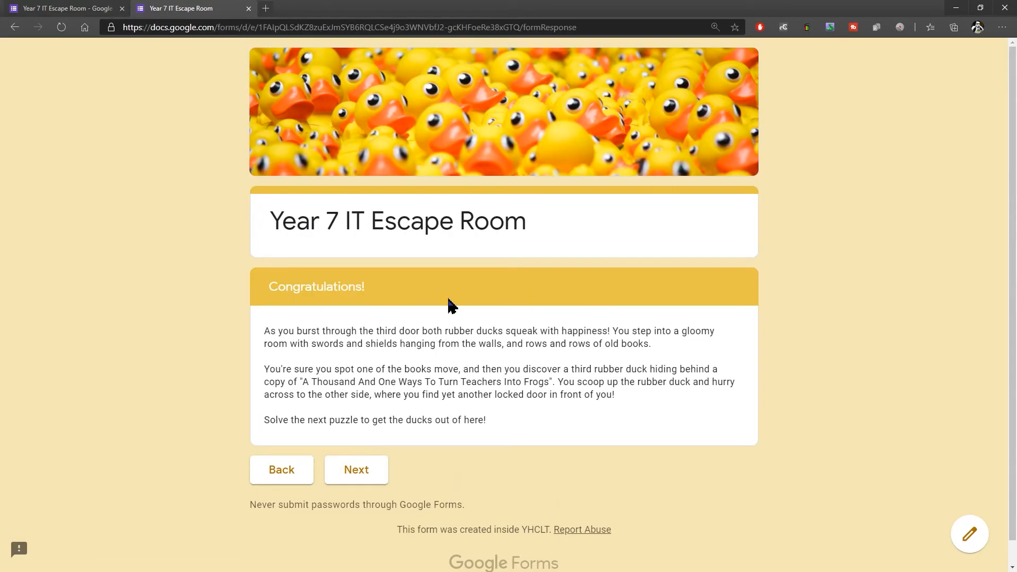
pyautogui.scroll(-1, 729, 306)
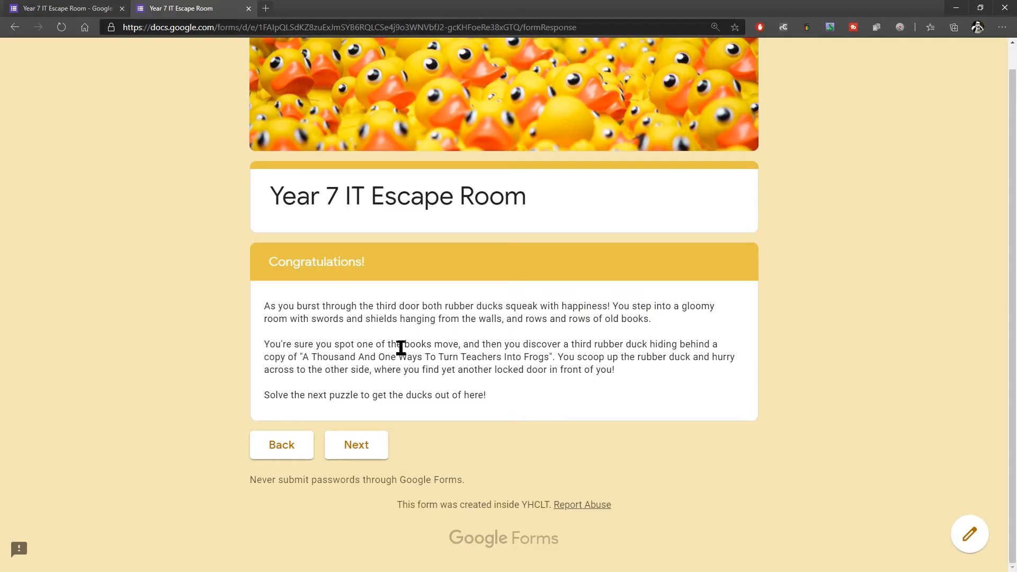
pyautogui.click(365, 454)
# Step: Review the Door #4 icon puzzle, answer it with DSCSJGMD and continue to the final congratulations page
pyautogui.scroll(-5, 627, 329)
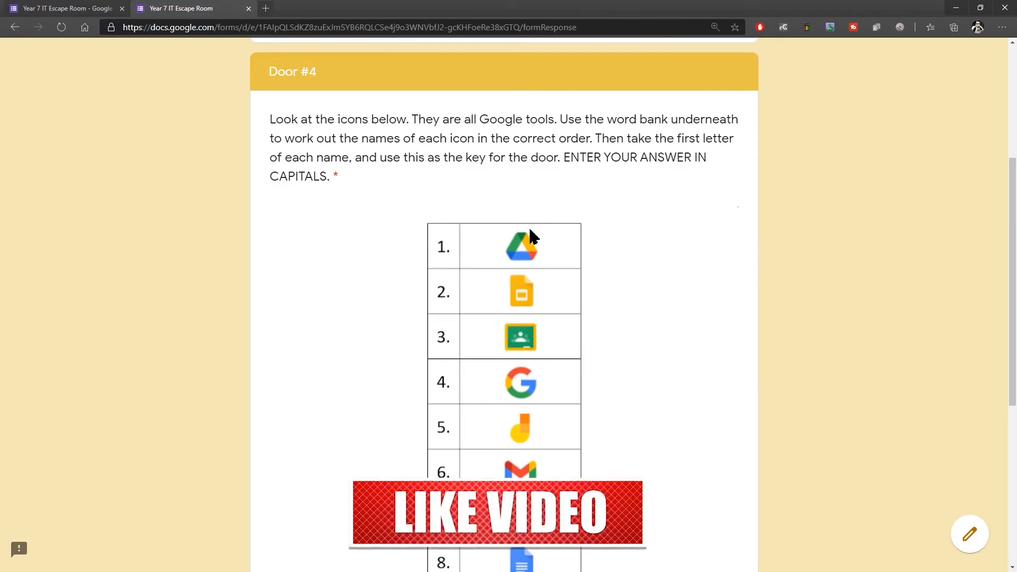
pyautogui.scroll(-3, 530, 339)
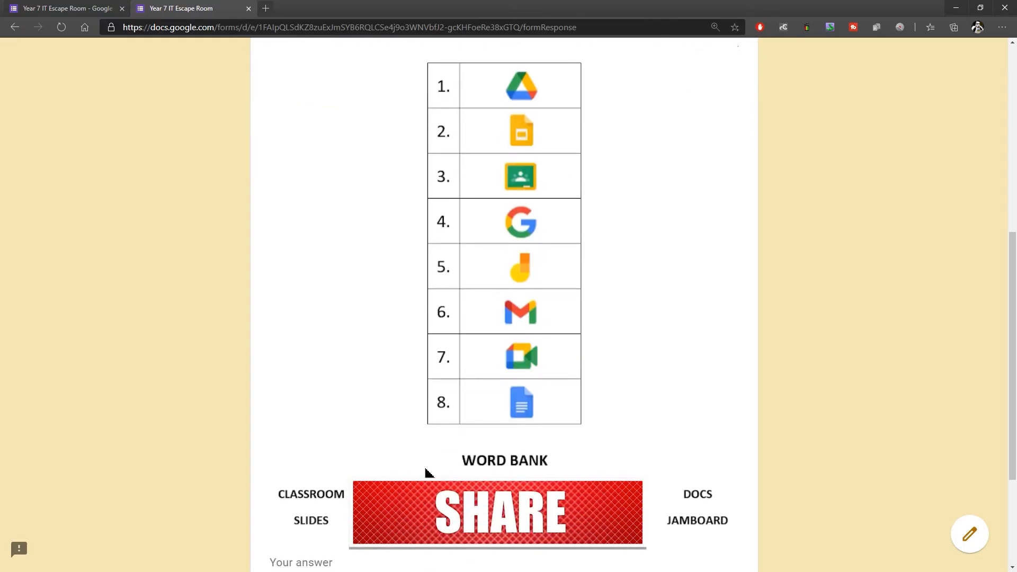
pyautogui.scroll(2, 592, 282)
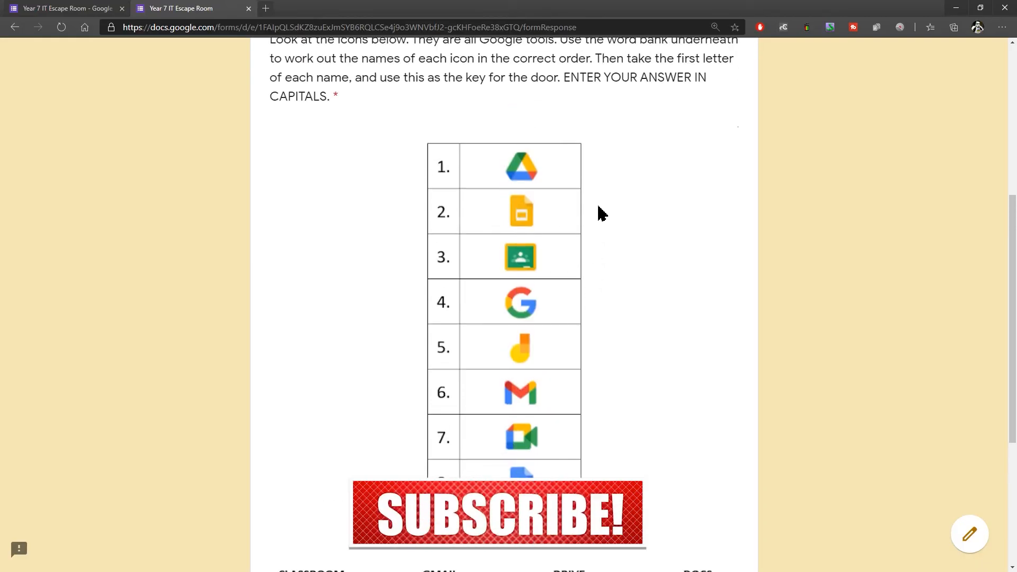
pyautogui.scroll(-2, 597, 202)
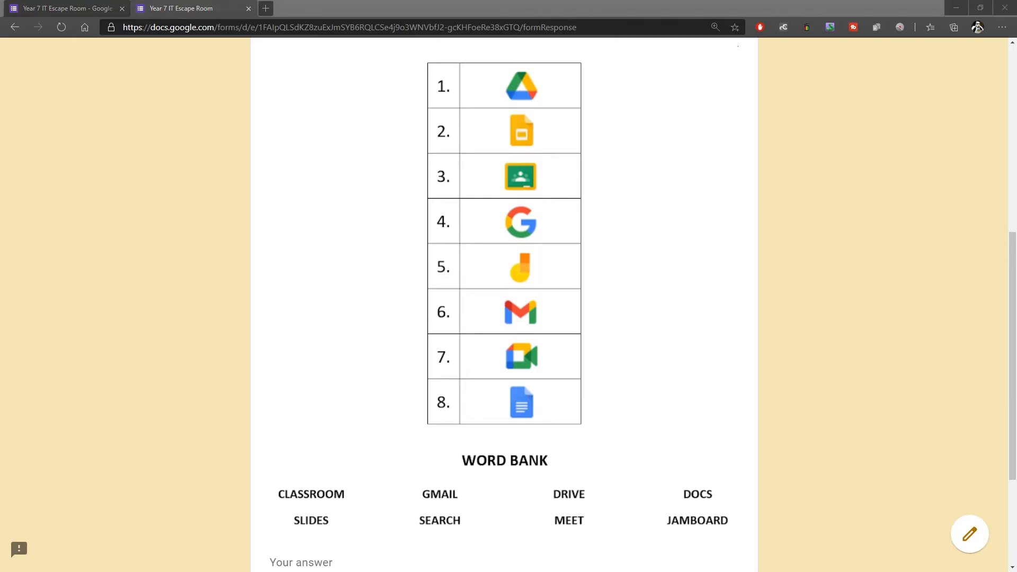
pyautogui.scroll(-3, 371, 456)
pyautogui.click(309, 384)
pyautogui.write('DSCSJGMD')
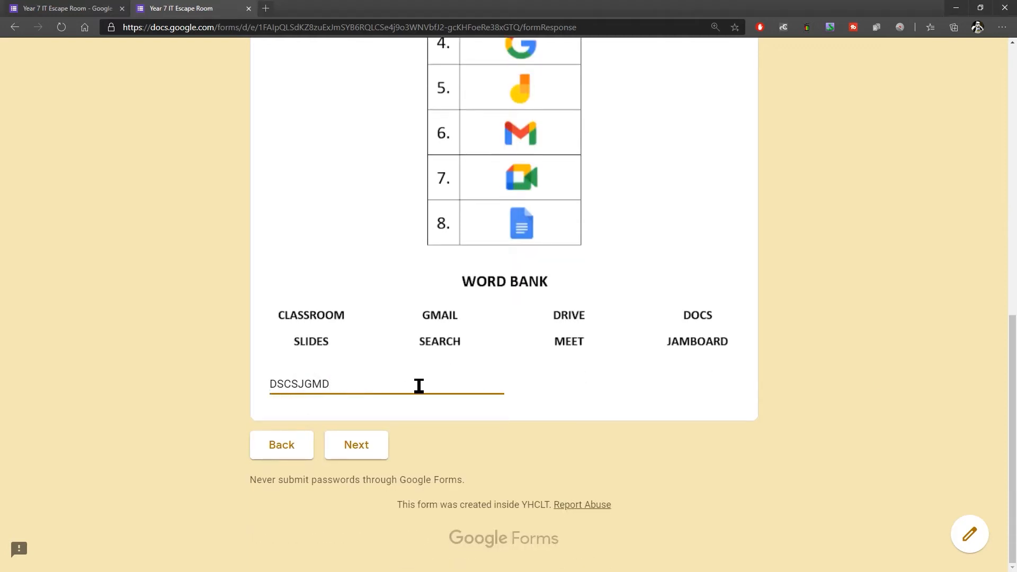
pyautogui.click(358, 452)
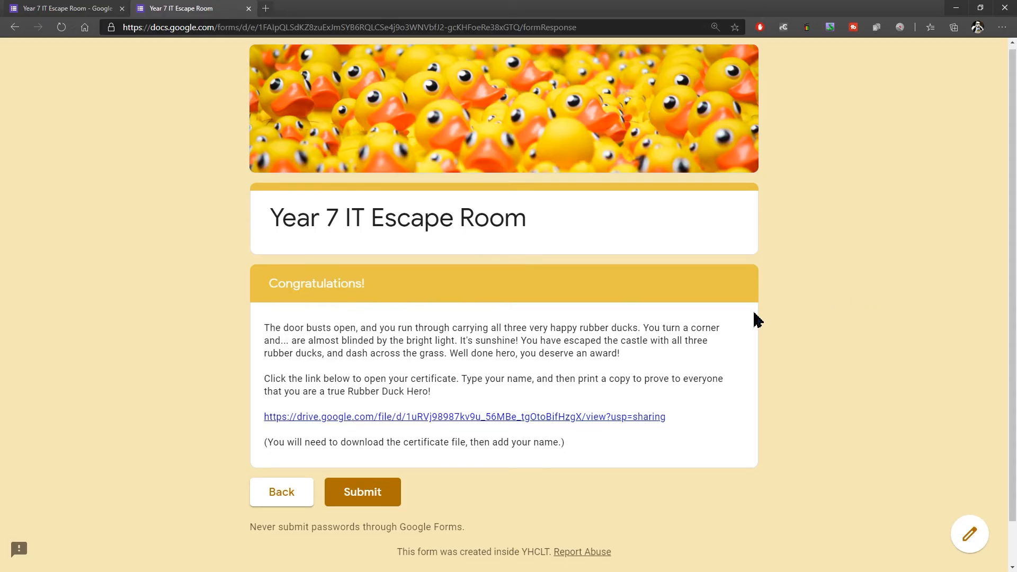
pyautogui.scroll(-1, 583, 339)
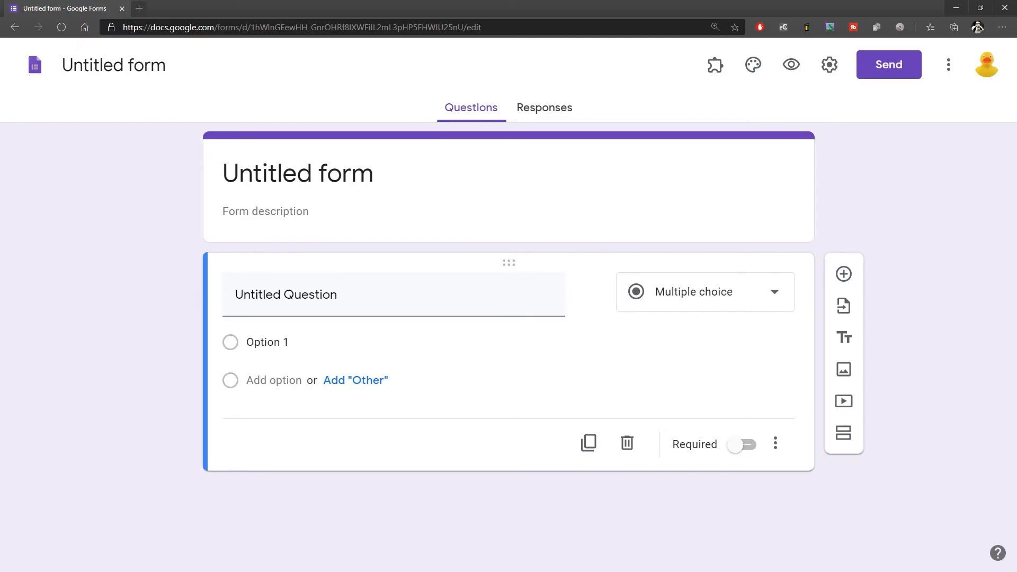
# Step: Title the new blank form "Year 7 IT Escape Room"
pyautogui.click(321, 158)
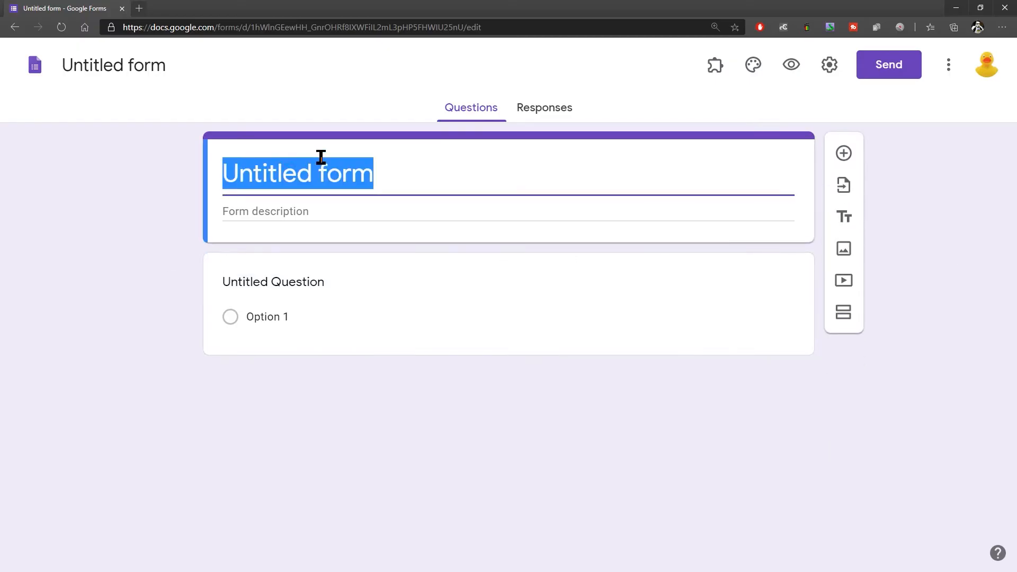
pyautogui.write('Year 7 I')
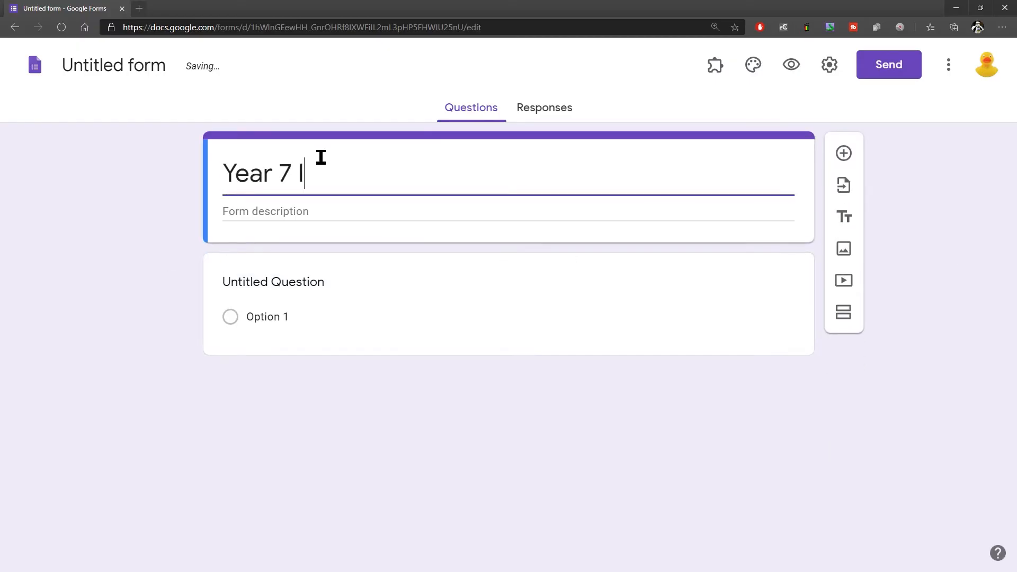
pyautogui.write('T Escape ')
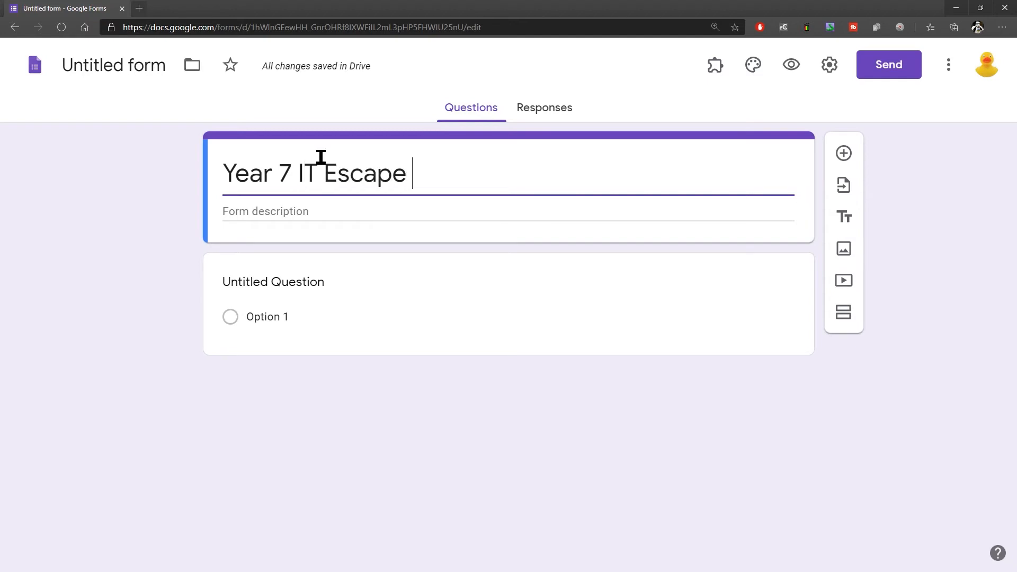
pyautogui.write('Room')
# Step: Paste the copied story introduction about Lord Typo and the stolen rubber ducks into the form description
pyautogui.click(288, 214)
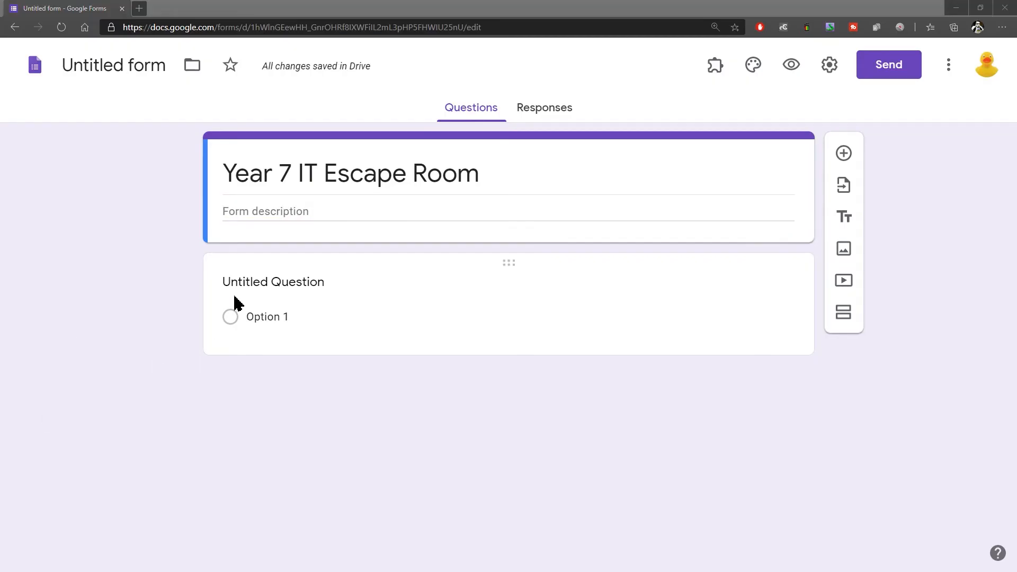
pyautogui.click(286, 212)
pyautogui.write("The evil Lord Typo has stolen Mr Arnold's rubber ducks!  You have been chosen as the brave hero to rescue all of the ducks from Lord Typo's castle. But he has locked you in!  Answer the riddles to find the keys, unlock the doors and escape the castle with Mr Arnold's rubber duckies!")
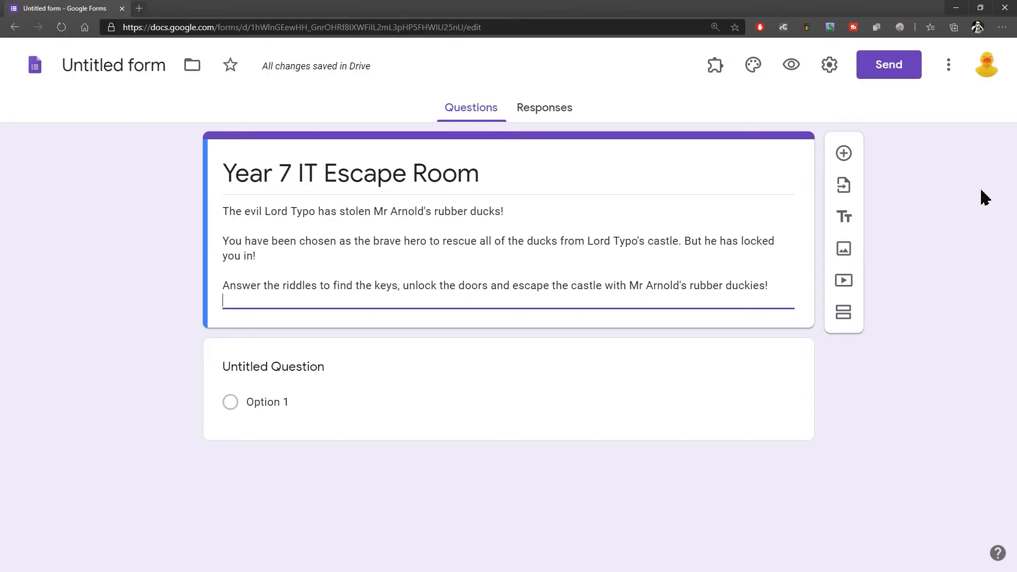
pyautogui.click(950, 223)
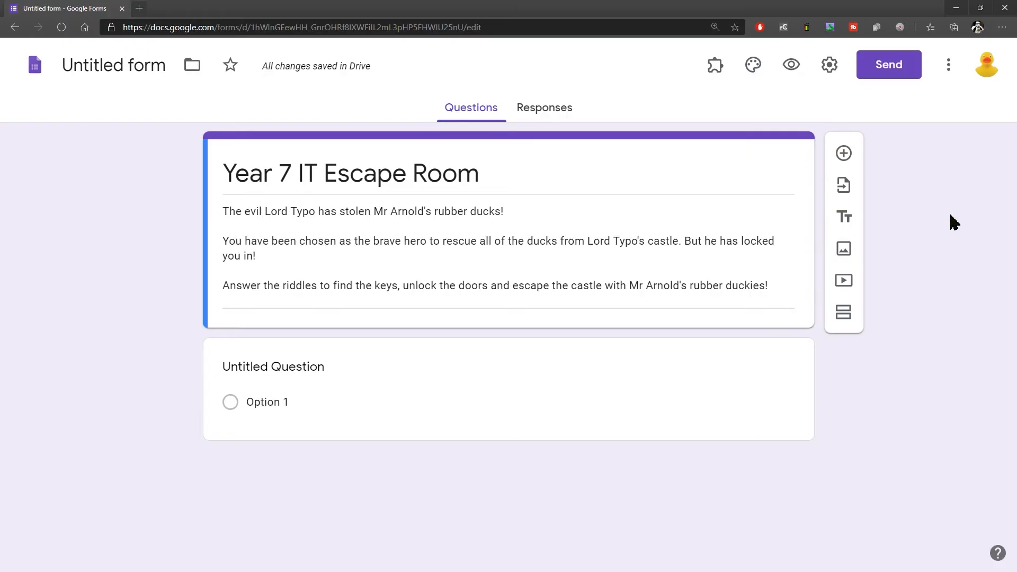
# Step: Name the form file "Year 7 IT Escape Room" to match the form's title
pyautogui.click(130, 66)
pyautogui.click(102, 176)
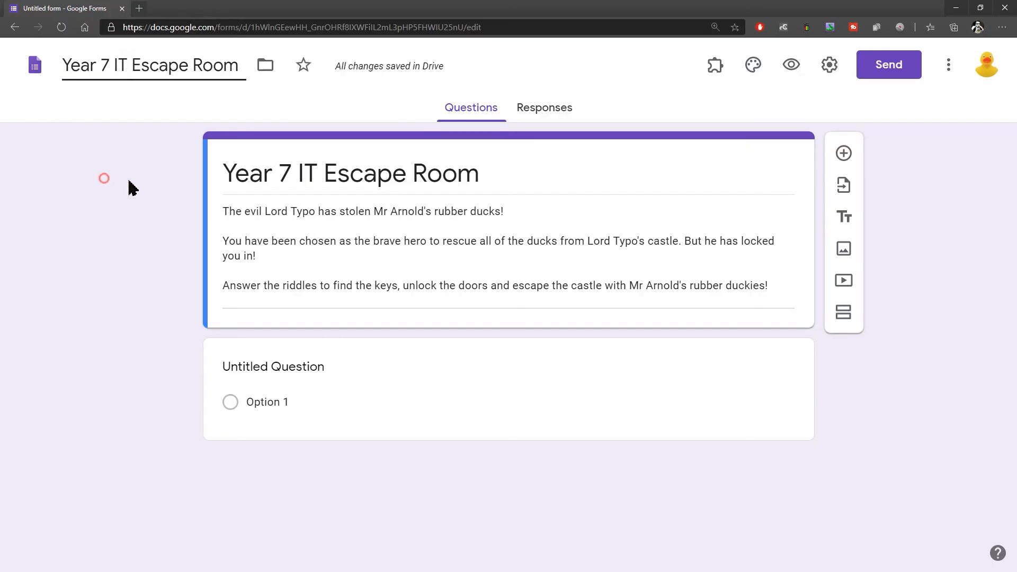
pyautogui.tripleClick(281, 166)
pyautogui.click(169, 66)
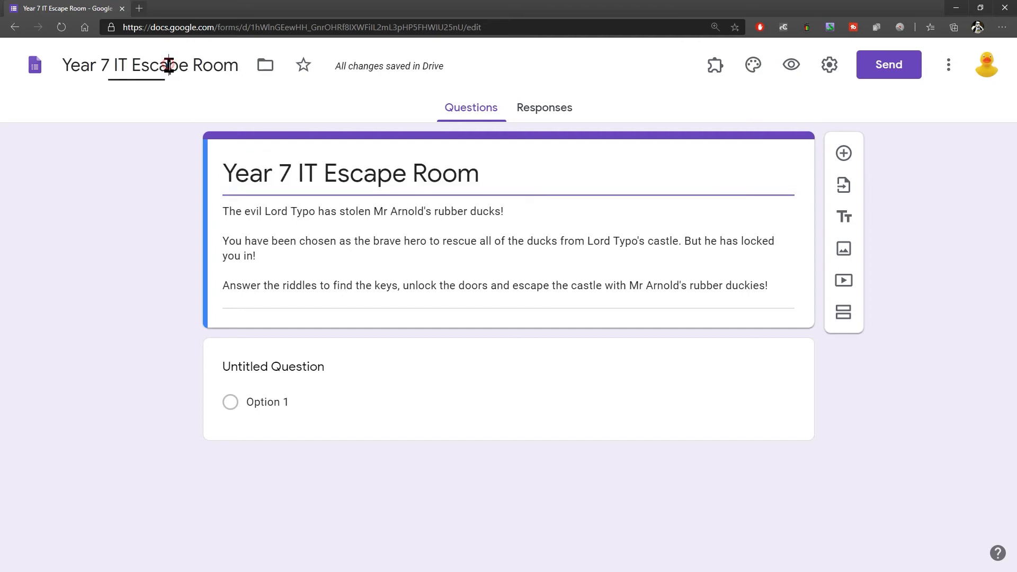
pyautogui.click(123, 243)
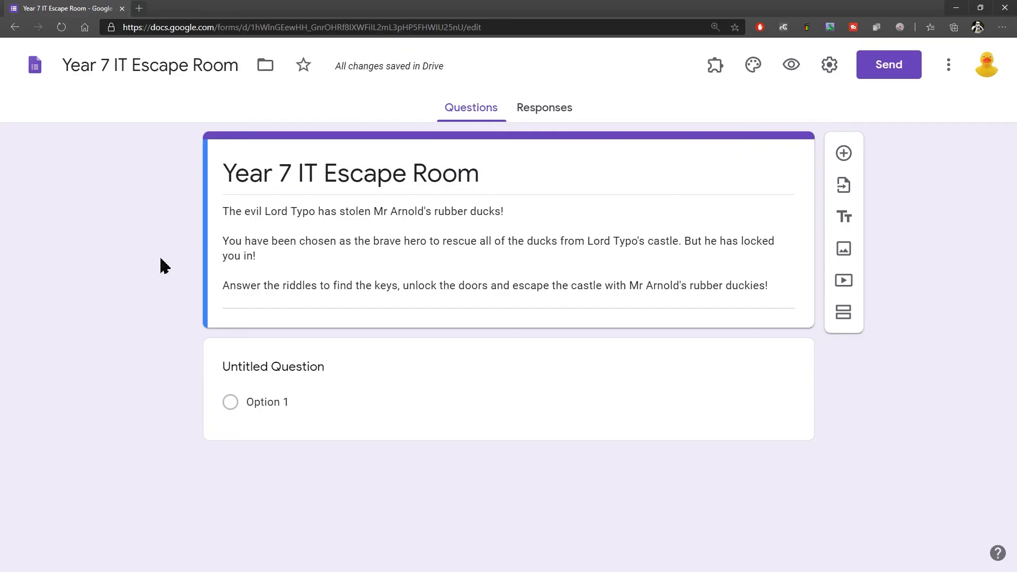
# Step: Add a second section after the story introduction and title it "Door #1"
pyautogui.click(845, 315)
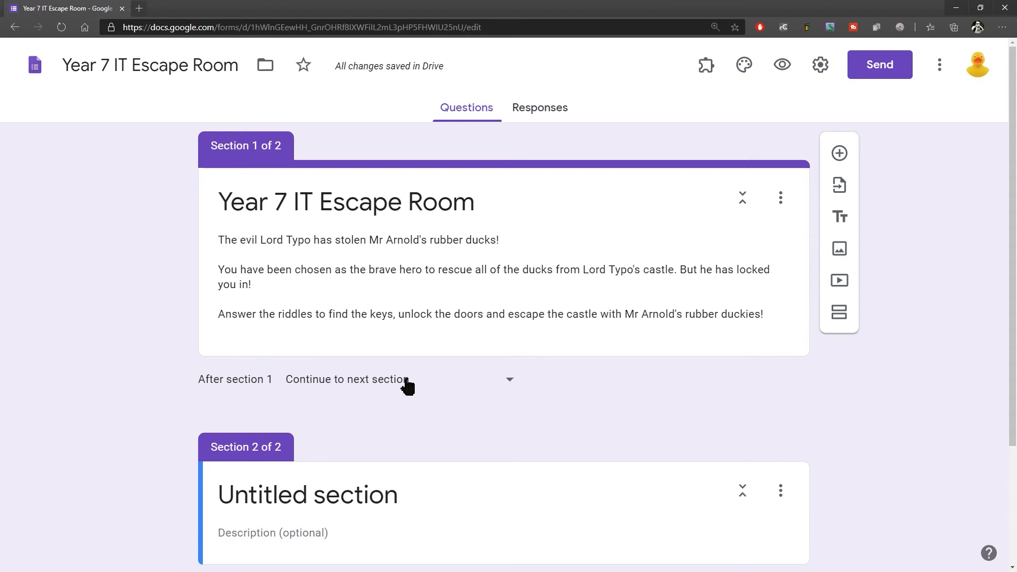
pyautogui.scroll(-3, 453, 384)
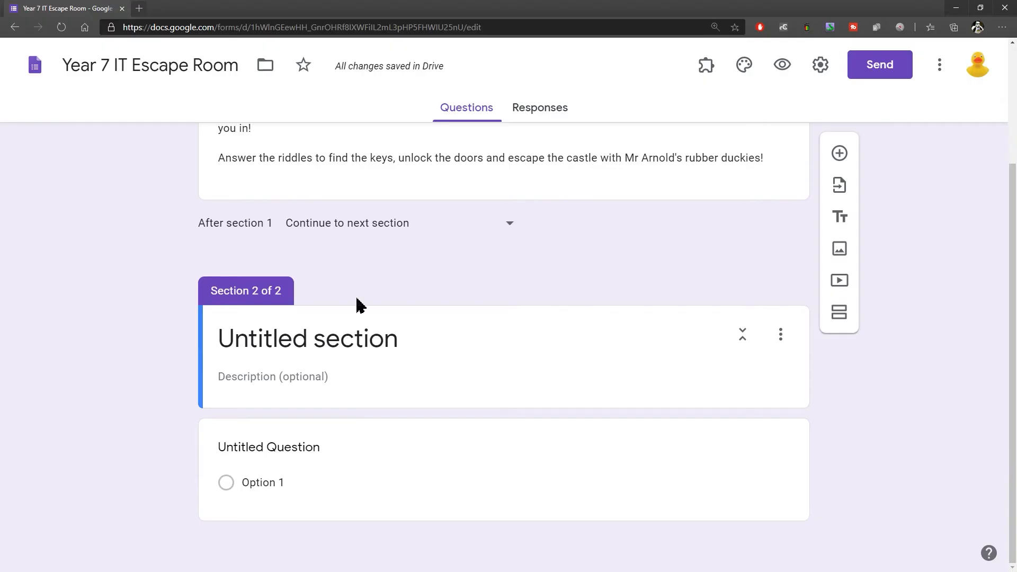
pyautogui.click(332, 346)
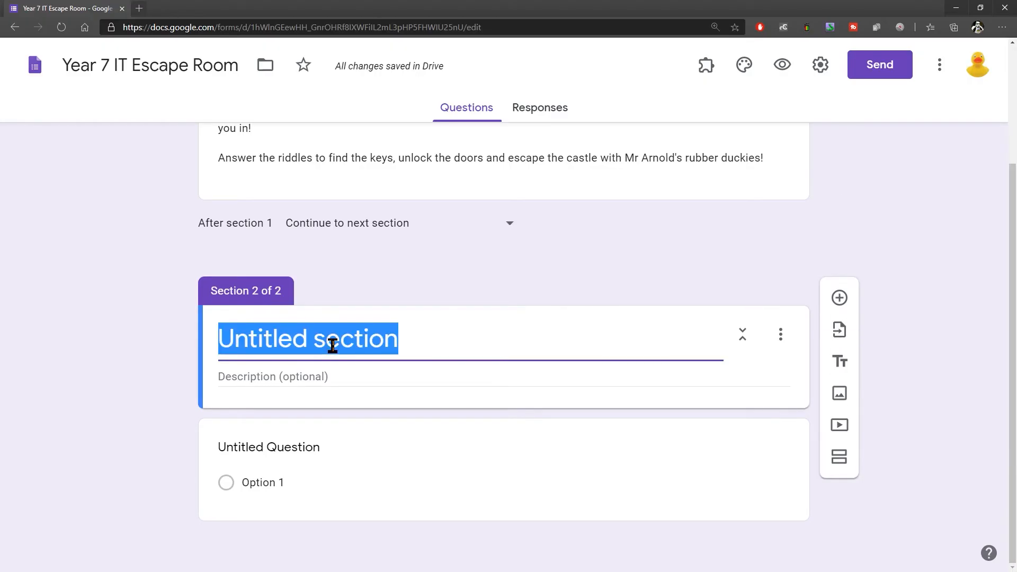
pyautogui.write('Door #1')
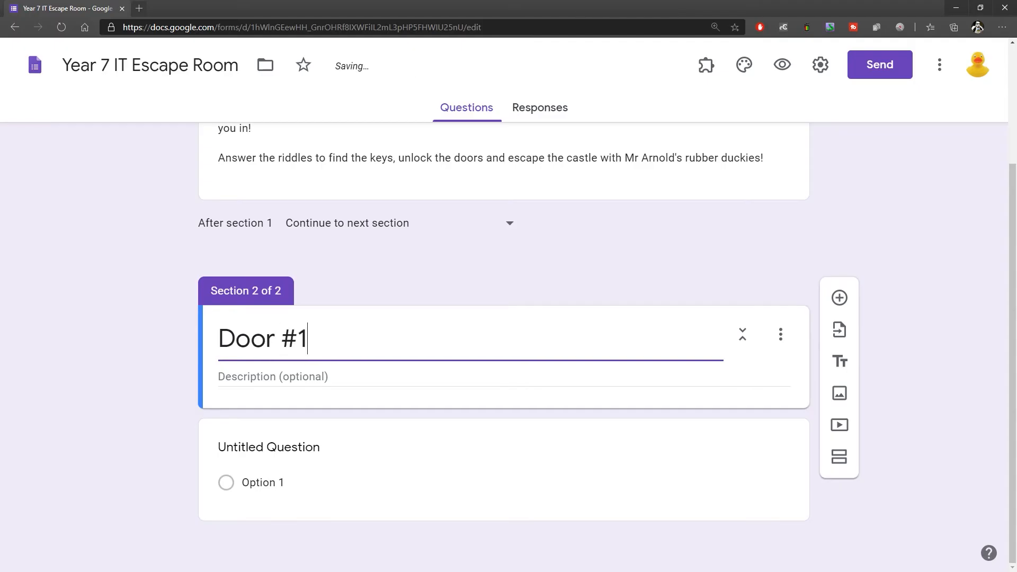
# Step: Paste the copied locked tower room story into the Door #1 section's description
pyautogui.click(298, 377)
pyautogui.write('You found the first rubber ducky, but you are locked in a room at the top of a tall tower! The door is locked. Solve the puzzle below to discover the key. Once you have found the key, enter it in the space below. If it is correct you will unlock the door. If wrong - you could be locked in the castle forever!')
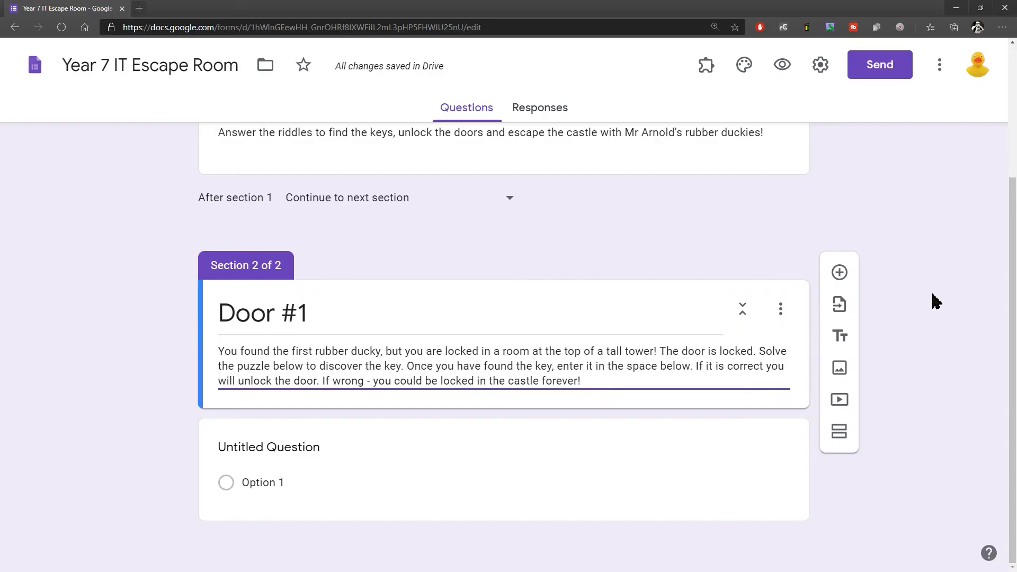
pyautogui.click(931, 317)
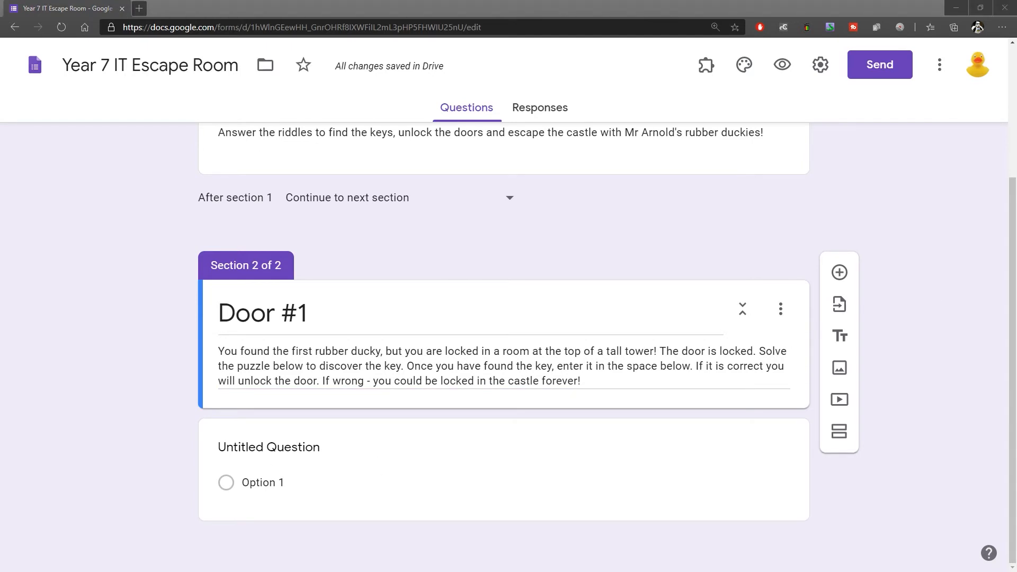
# Step: Paste the copied definitions-ordering instructions as the Door #1 question text and change the question type to Short answer
pyautogui.click(291, 450)
pyautogui.write('Look at the table below. The definitions are in the wrong order. Work out the correct order of the definitions, and write down the letter next to each one in order. ENTER YOUR ANSWER IN CAPITALS.')
pyautogui.scroll(-3, 875, 298)
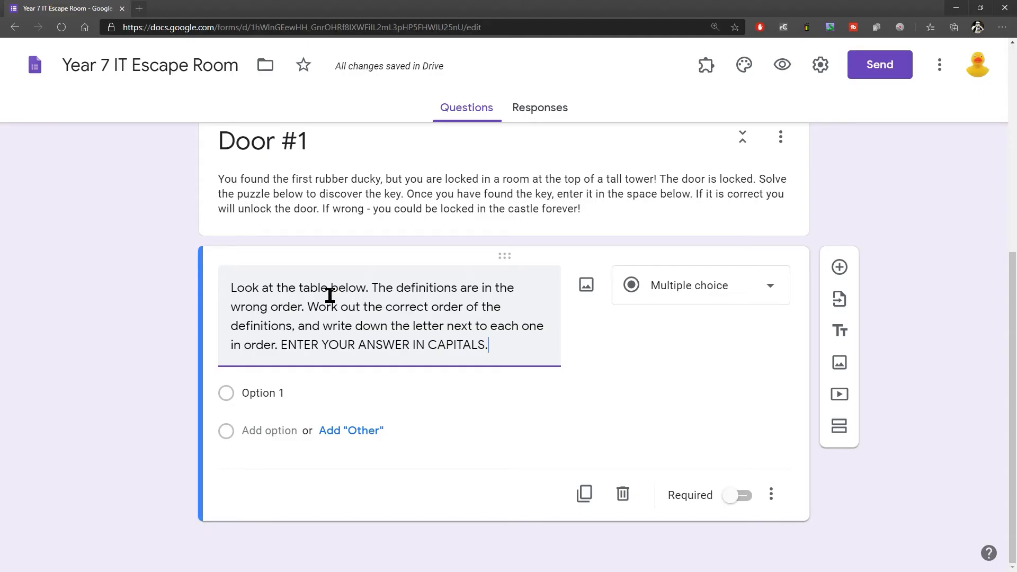
pyautogui.moveTo(280, 344); pyautogui.dragTo(491, 346)
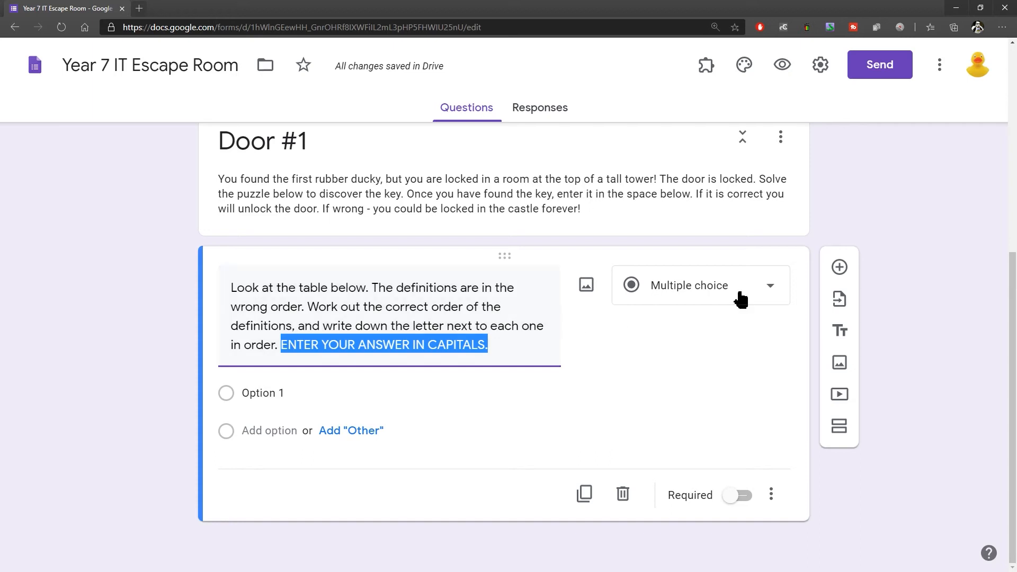
pyautogui.click(765, 289)
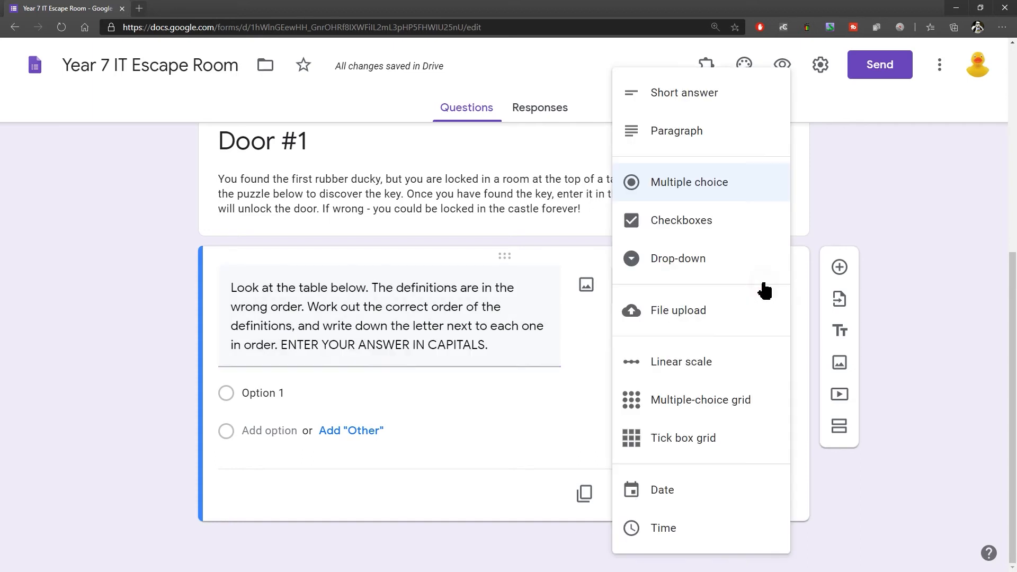
pyautogui.click(717, 91)
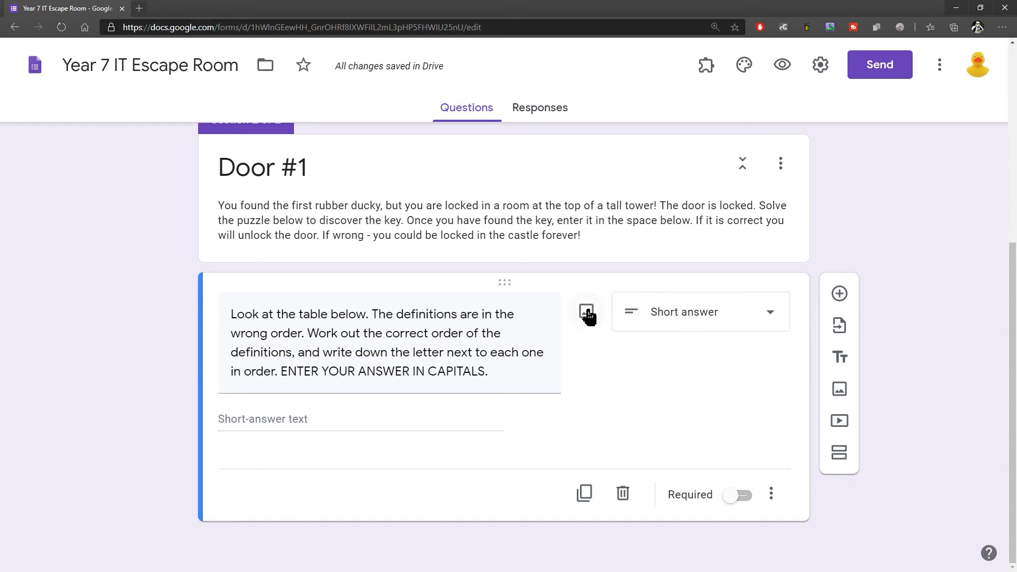
# Step: Upload 1.png from the Escape Room Images folder as the image for the Door #1 question
pyautogui.click(587, 312)
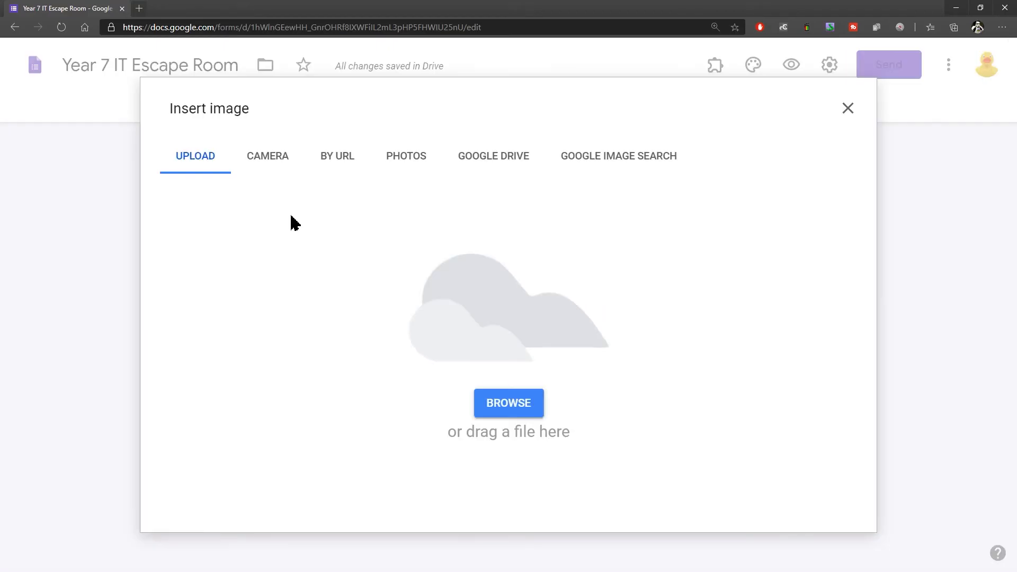
pyautogui.click(506, 408)
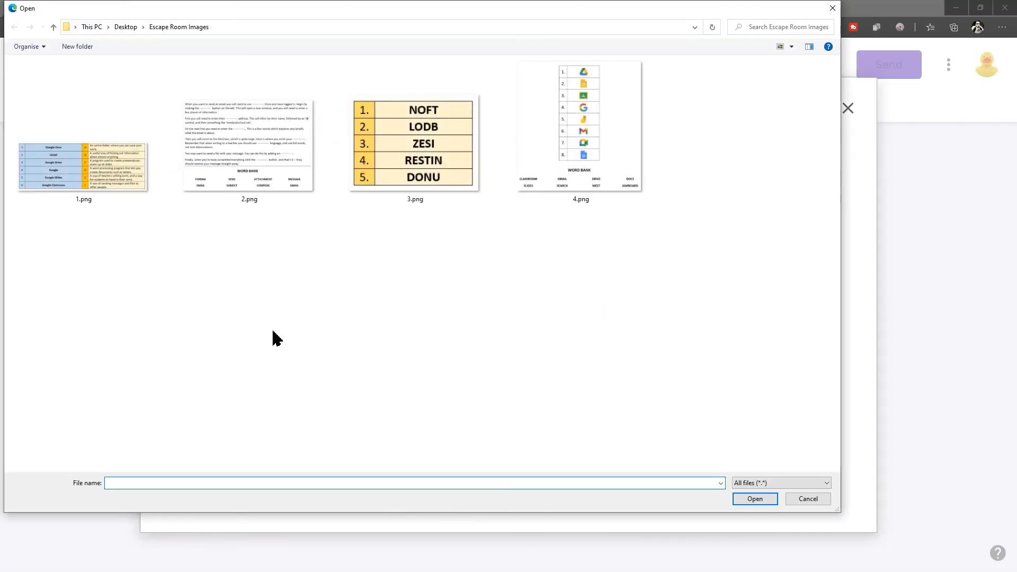
pyautogui.click(84, 175)
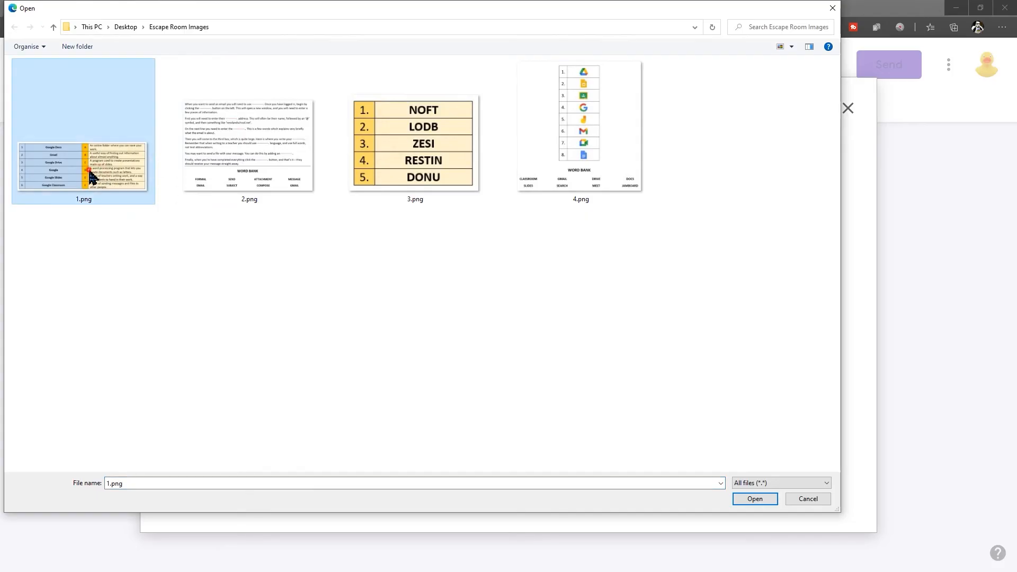
pyautogui.doubleClick(85, 175)
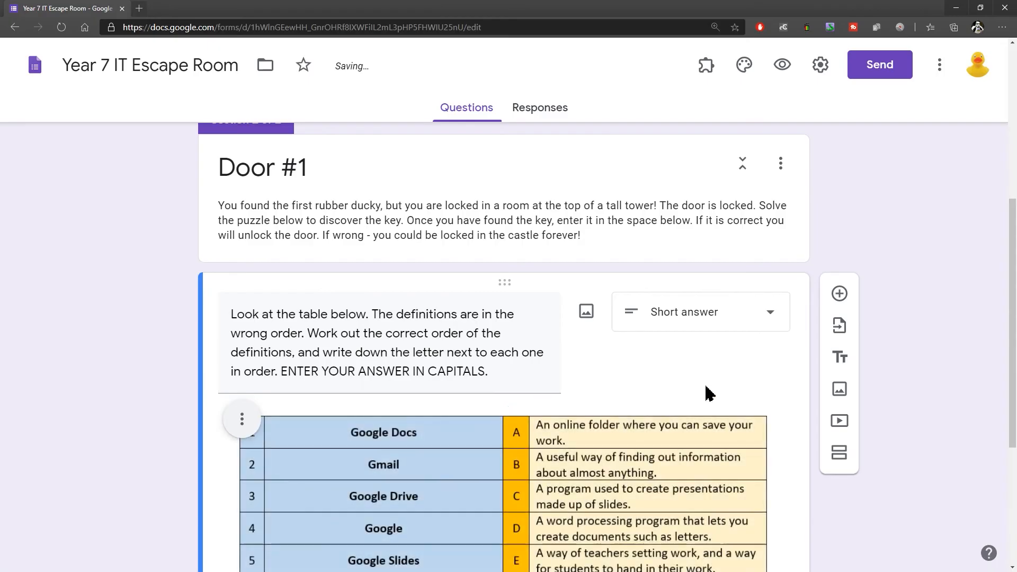
pyautogui.scroll(-3, 983, 272)
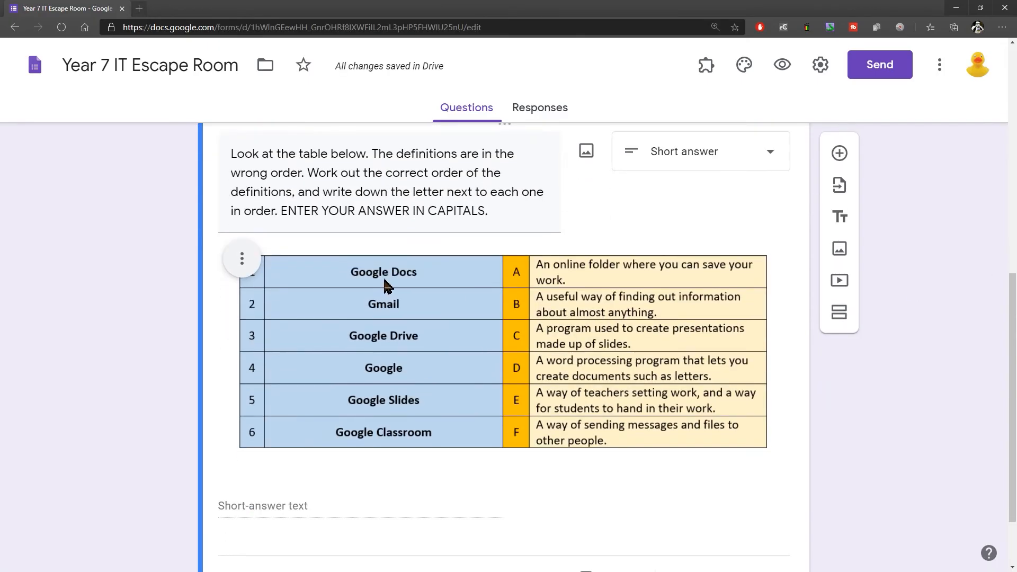
pyautogui.scroll(-2, 641, 244)
pyautogui.scroll(1, 474, 220)
pyautogui.scroll(-1, 502, 317)
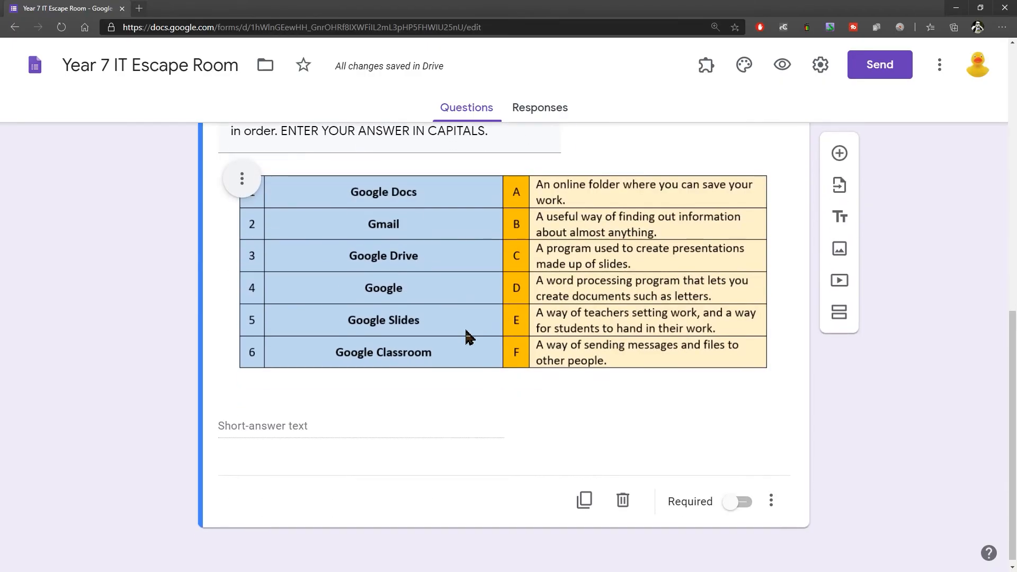
# Step: Make the Door #1 question required and enable response validation for it
pyautogui.click(276, 423)
pyautogui.scroll(-1, 350, 424)
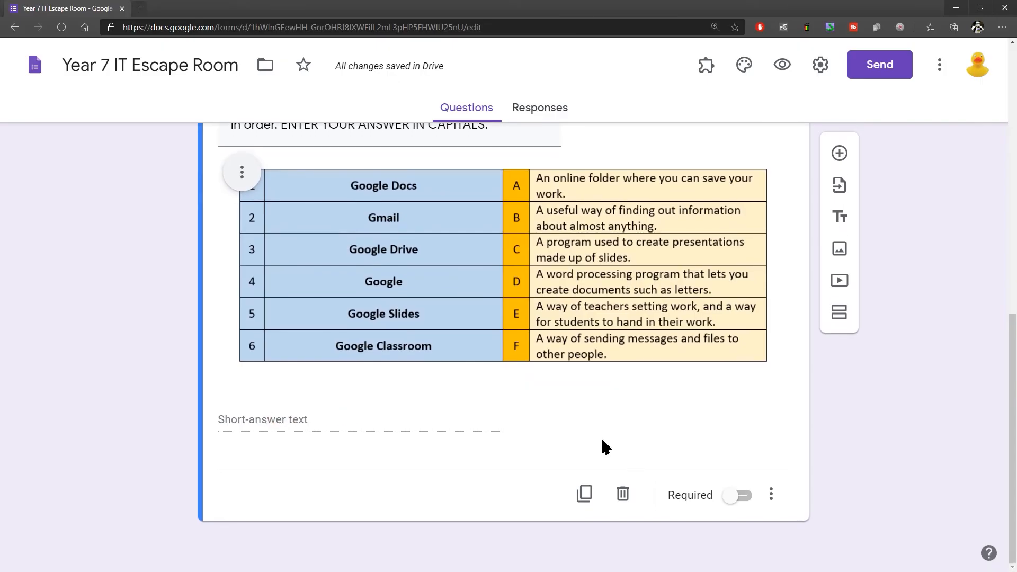
pyautogui.click(738, 497)
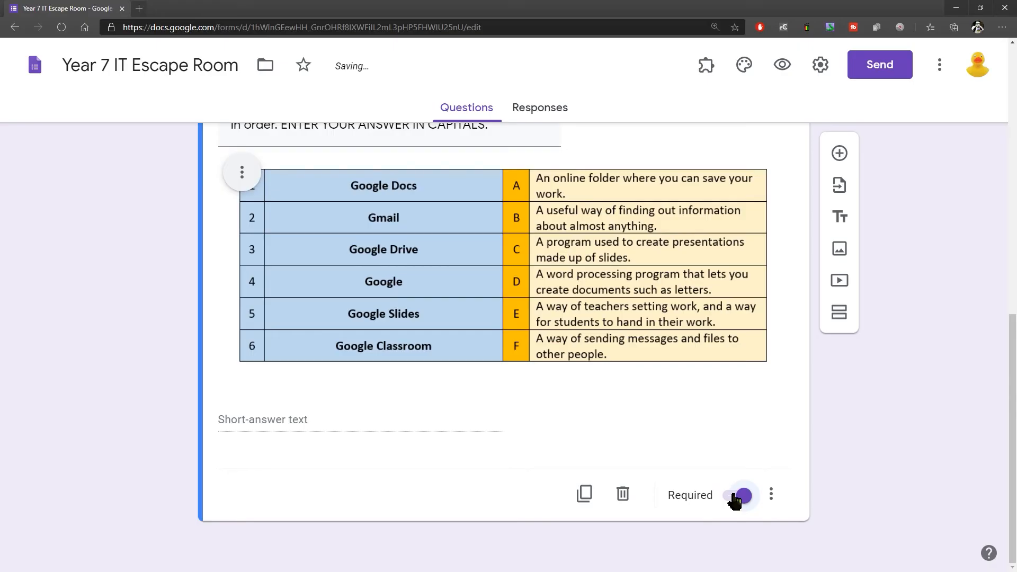
pyautogui.click(772, 496)
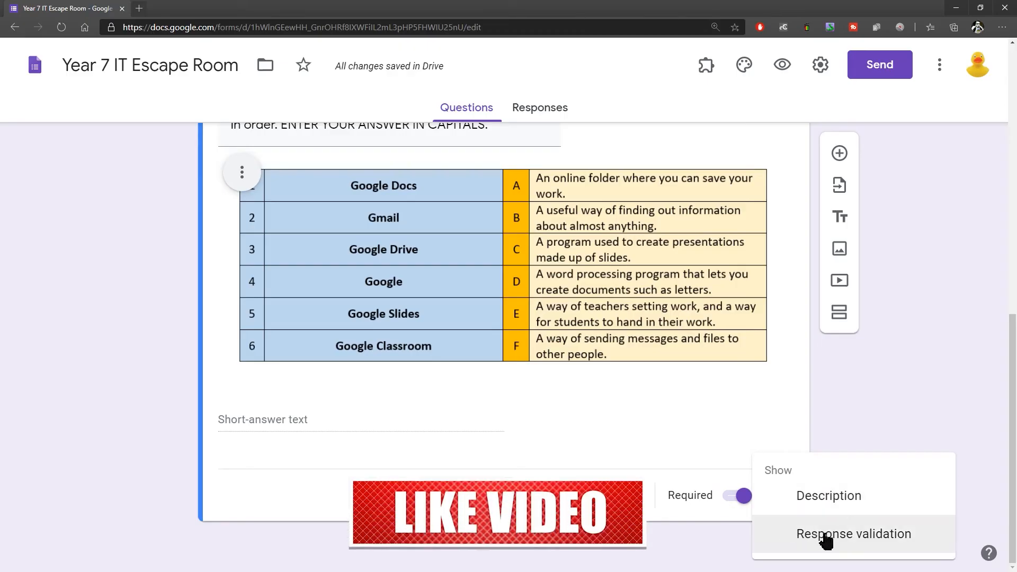
pyautogui.click(871, 541)
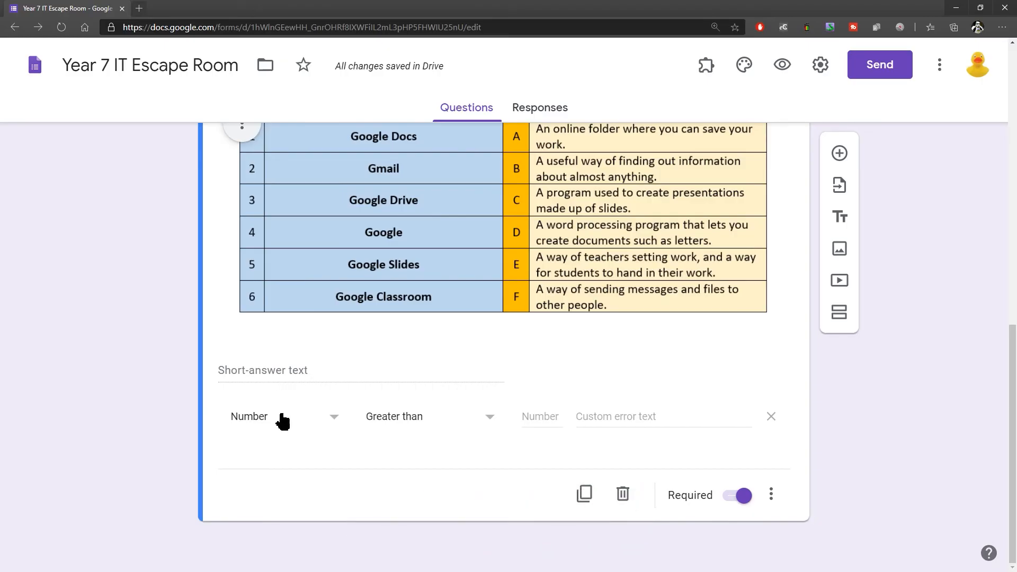
# Step: Set the Door #1 response validation to Text, Contains, with the pasted answer DFABCE
pyautogui.click(336, 421)
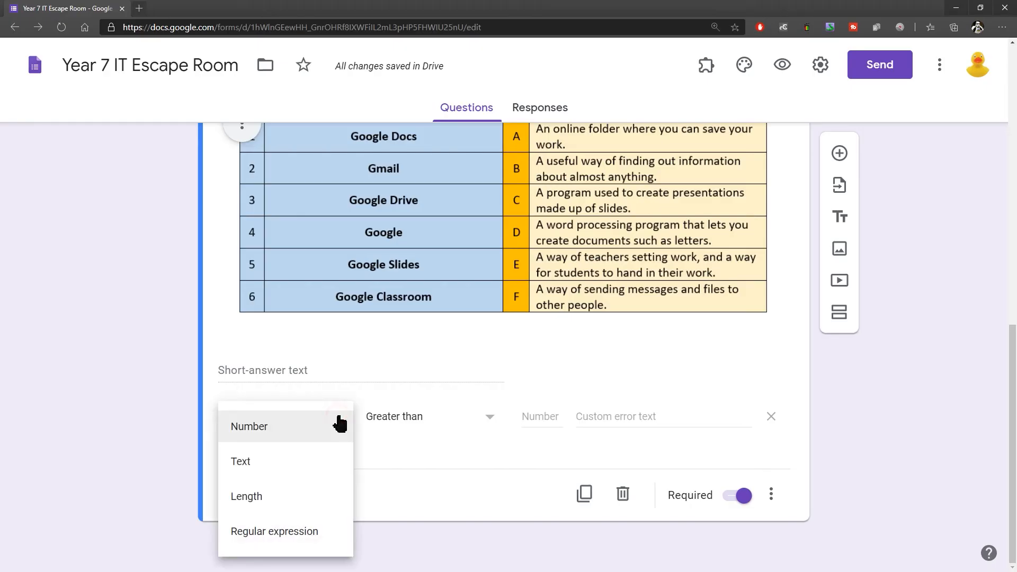
pyautogui.click(255, 463)
pyautogui.click(453, 422)
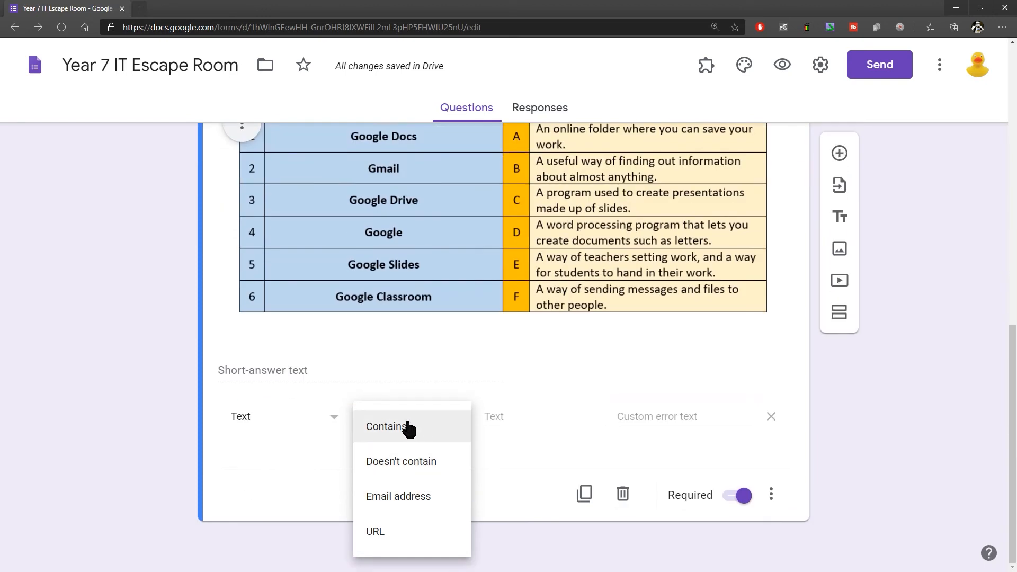
pyautogui.click(400, 424)
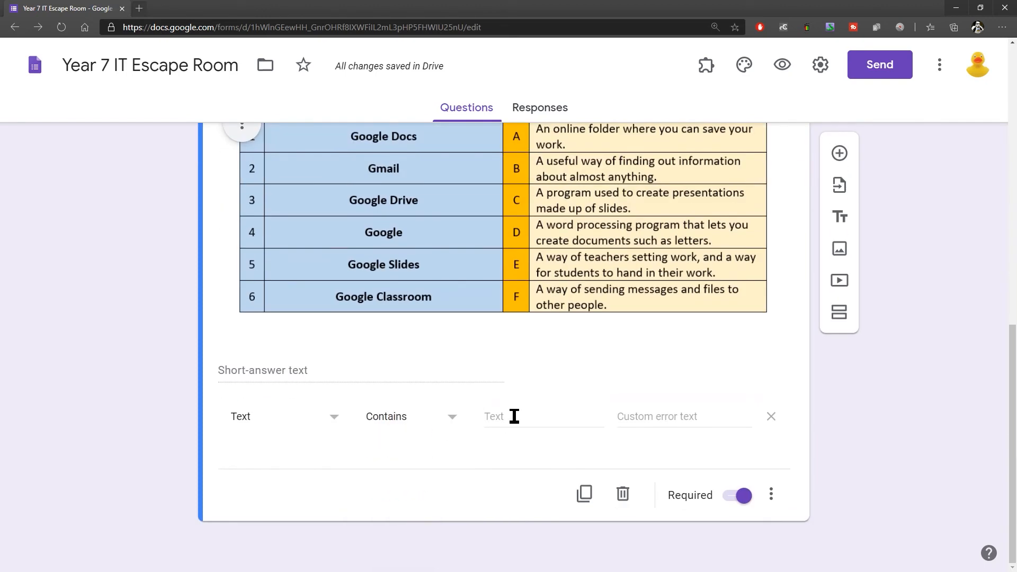
pyautogui.click(532, 415)
pyautogui.hotkey('alt', 'Tab')
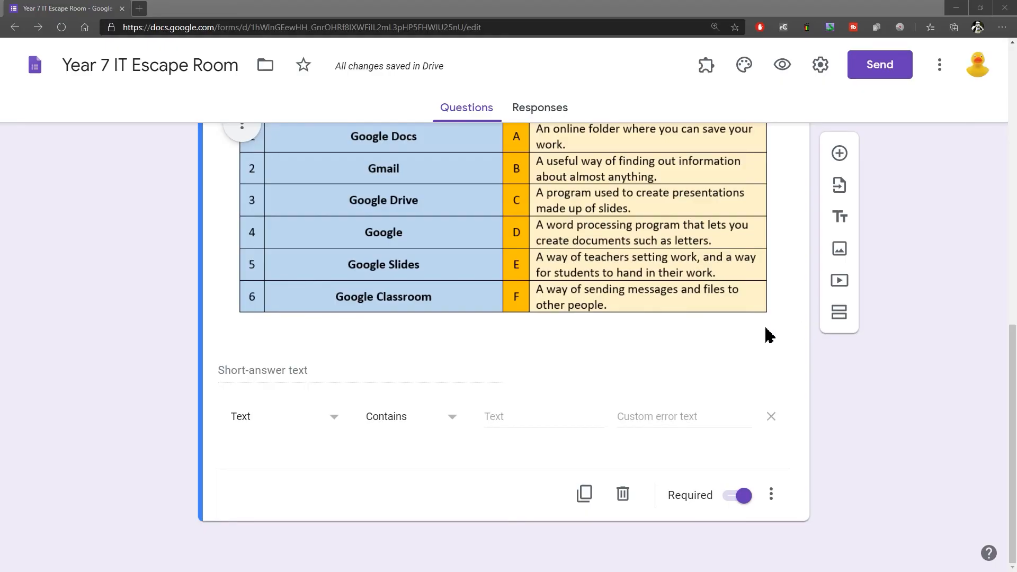
pyautogui.click(510, 412)
pyautogui.write('DFABCE')
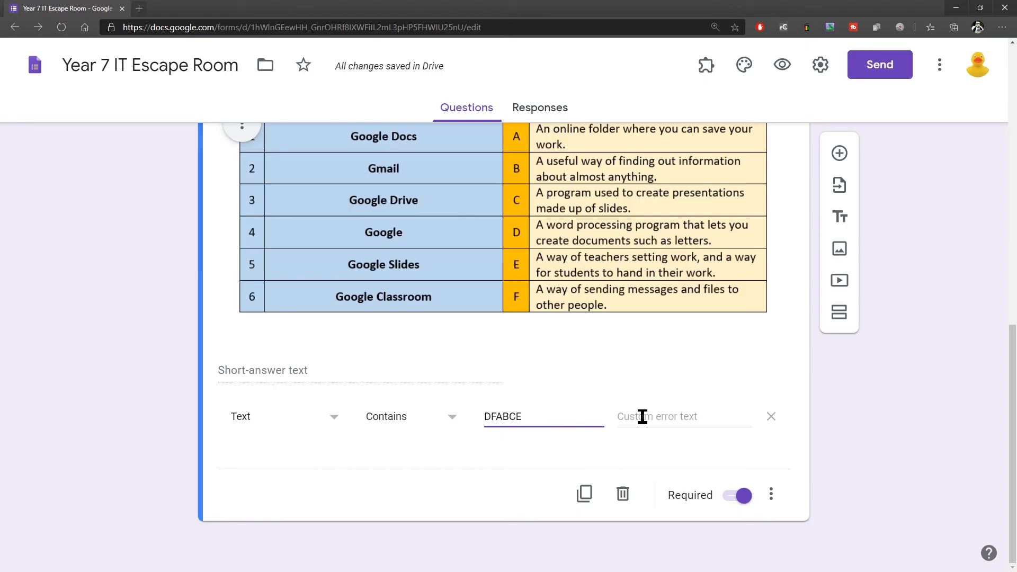
# Step: Paste "The door remains locked! That is not the right key. Try again!" as the validation's custom error text
pyautogui.click(686, 417)
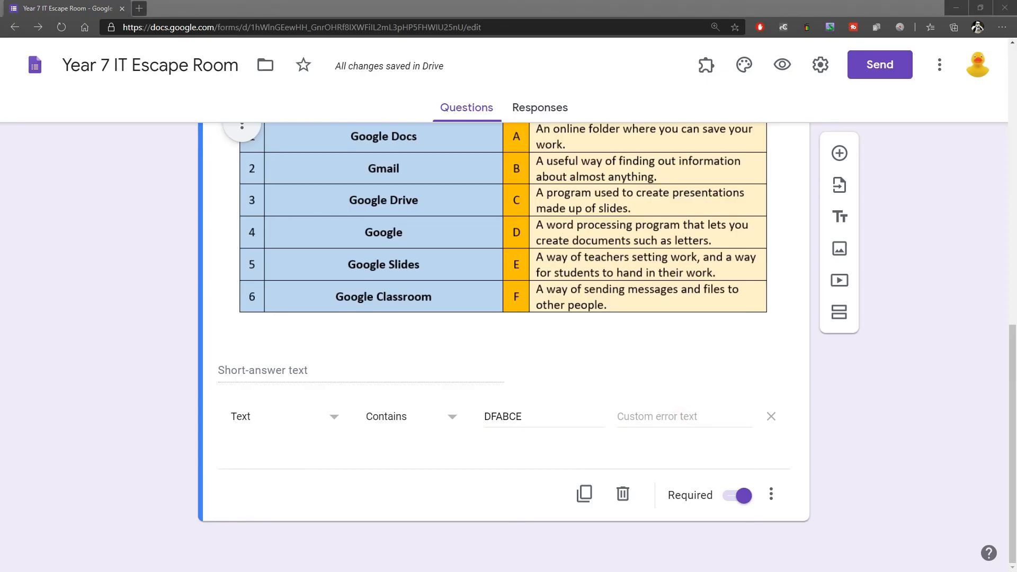
pyautogui.click(659, 416)
pyautogui.write('is not the right key. Try again!')
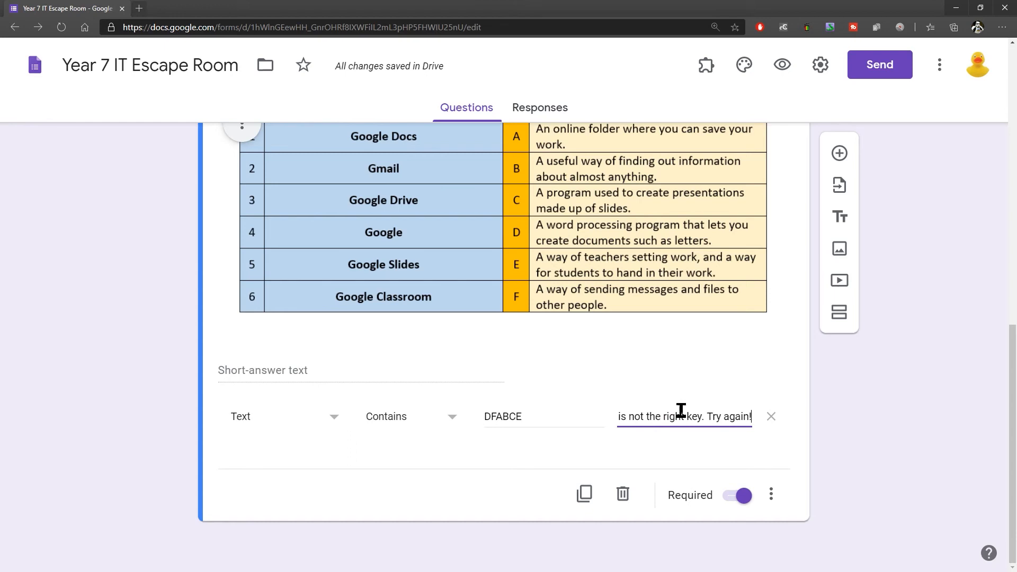
pyautogui.moveTo(702, 419); pyautogui.dragTo(742, 417)
pyautogui.click(655, 417)
pyautogui.moveTo(663, 417); pyautogui.dragTo(816, 424)
pyautogui.click(871, 419)
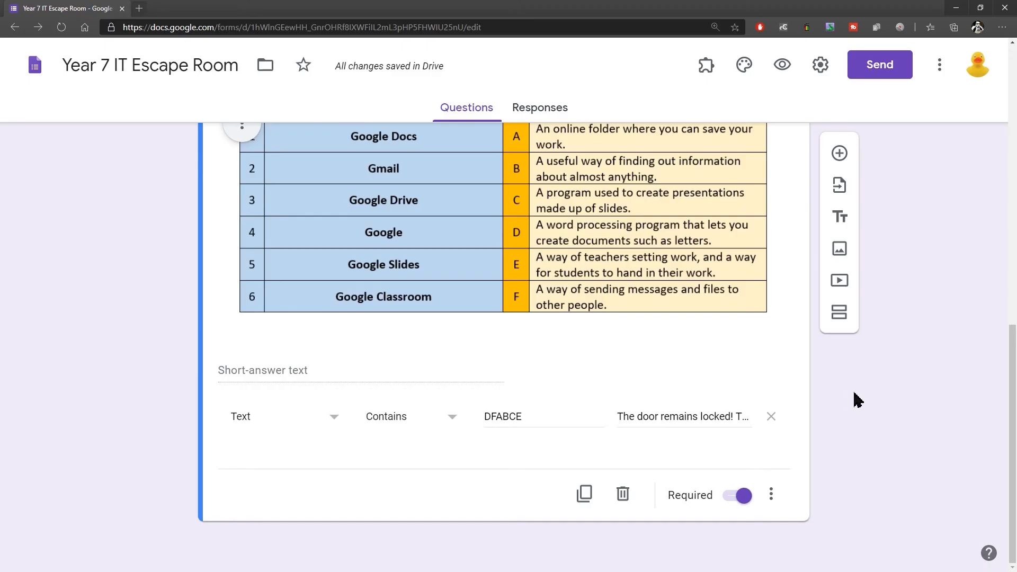
# Step: Add a third, untitled section after the Door #1 question
pyautogui.hotkey('ctrl', '-')
pyautogui.hotkey('ctrl', '-')
pyautogui.scroll(3, 697, 352)
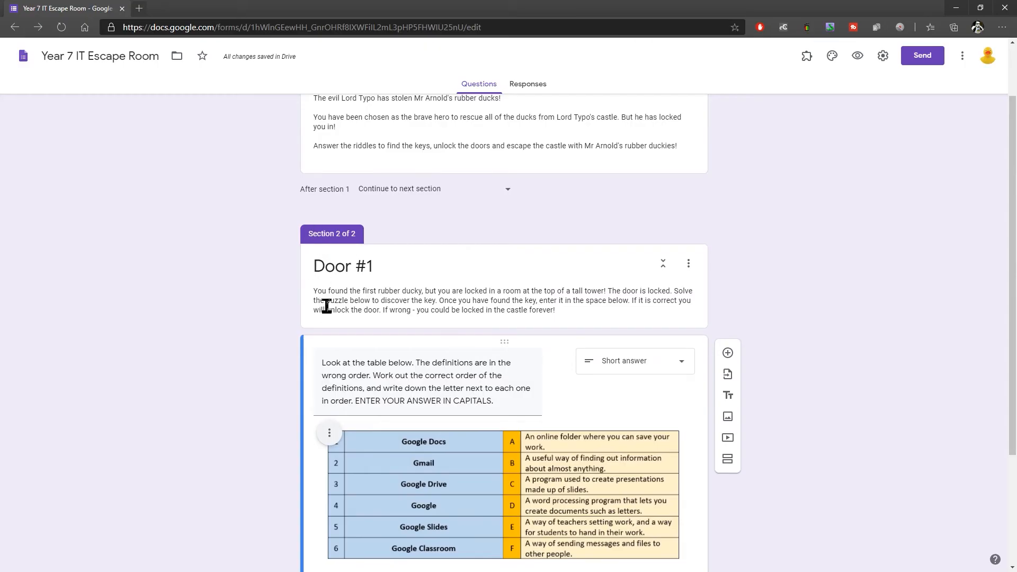
pyautogui.scroll(-3, 560, 302)
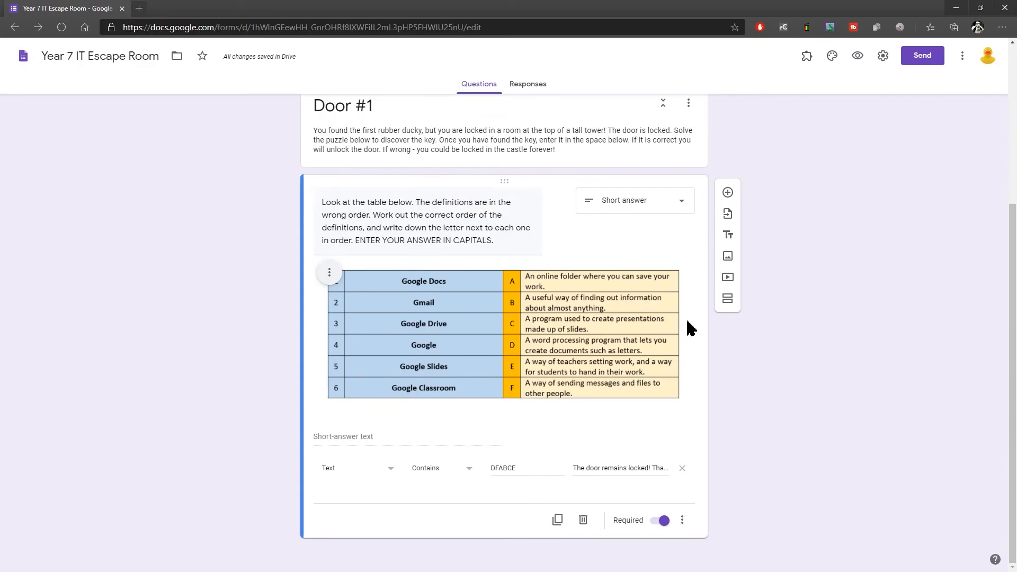
pyautogui.click(728, 300)
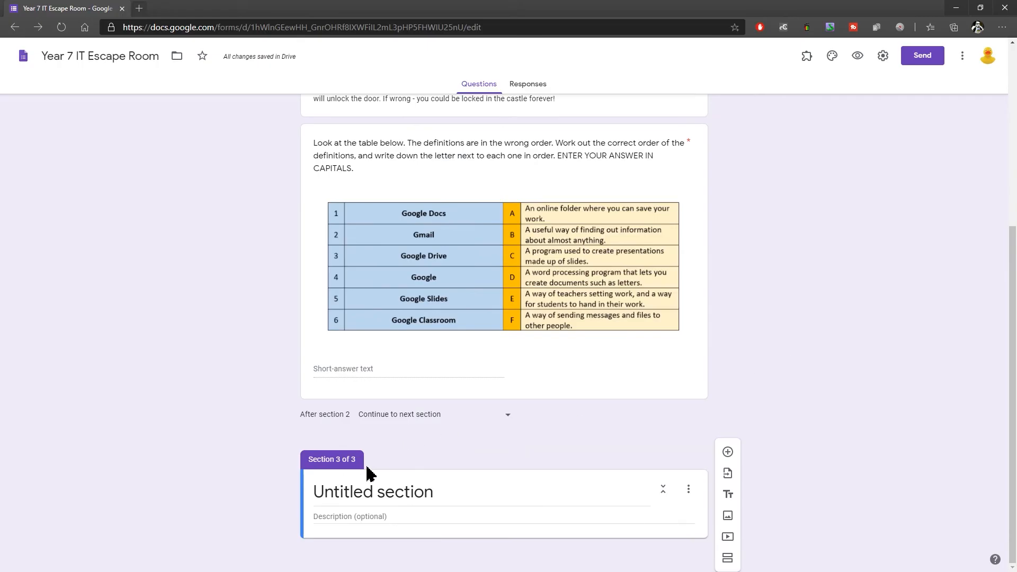
pyautogui.scroll(2, 439, 194)
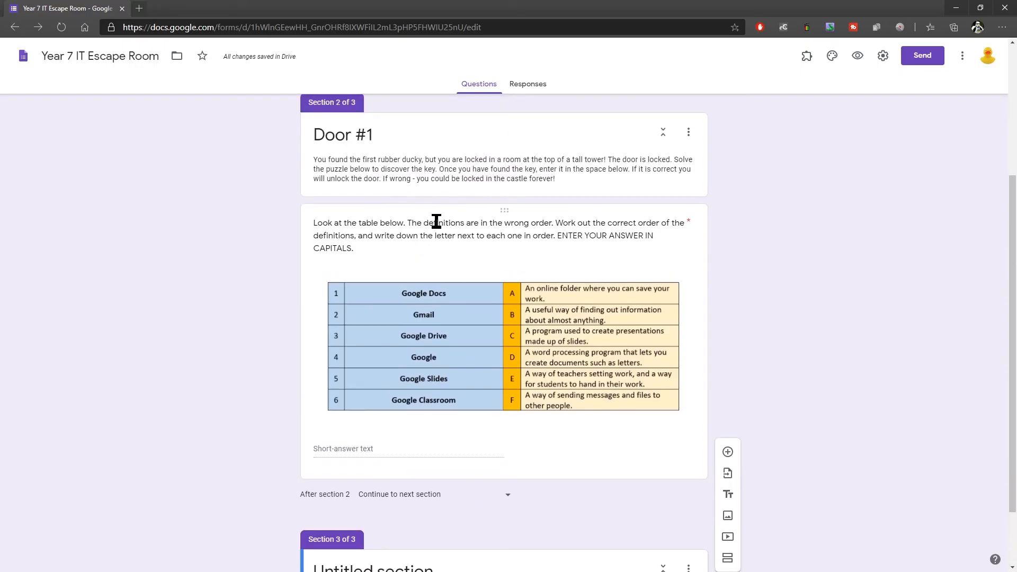
# Step: Title the third section "Congratulations!" and paste the story text about getting through the first door and finding the second rubber duck as its description
pyautogui.scroll(-2, 438, 233)
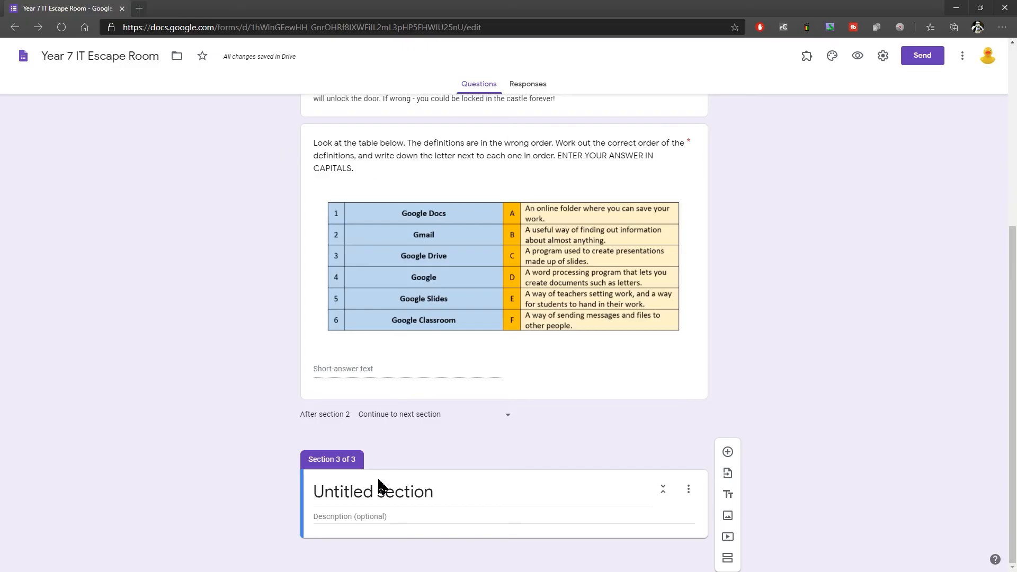
pyautogui.hotkey('ctrl', '+')
pyautogui.hotkey('ctrl', '+')
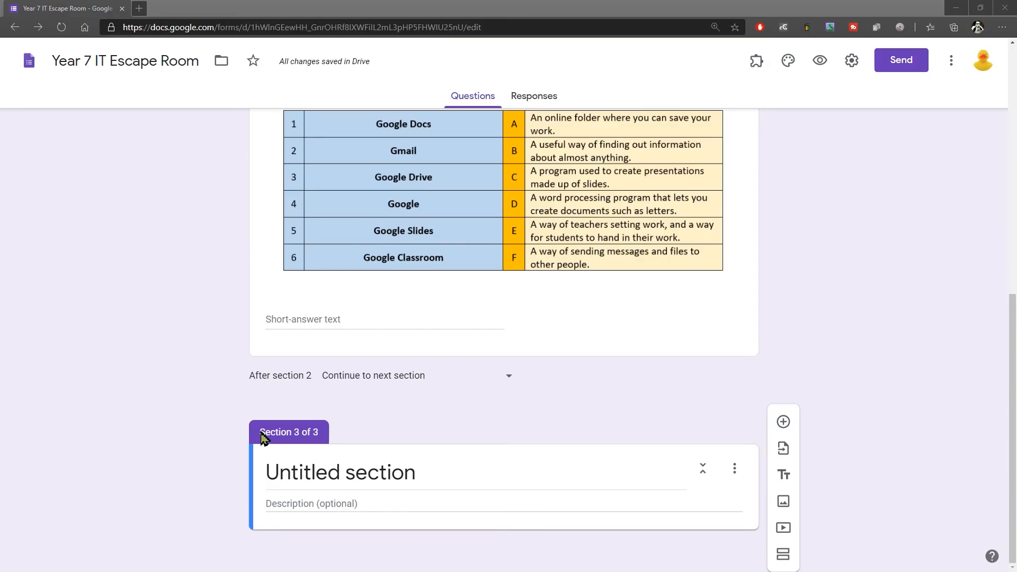
pyautogui.click(323, 473)
pyautogui.write('Congratulations!')
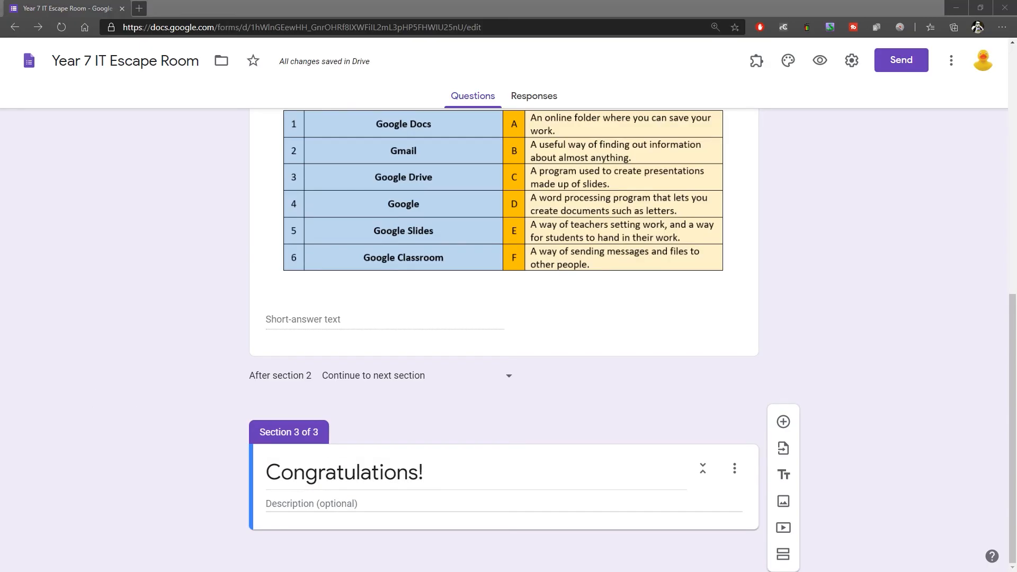
pyautogui.click(300, 504)
pyautogui.write("You've made it through the first door! Congratulations. You head down the stone spiral stairs, and come into a large room with wooden tables and chairs, and a suit of armour!  You find a second rubber duck sitting on top of the helmet, so you pick him up and try the door. Oh no! It's locked!  Solve the next puzzle to try to unlock this door.")
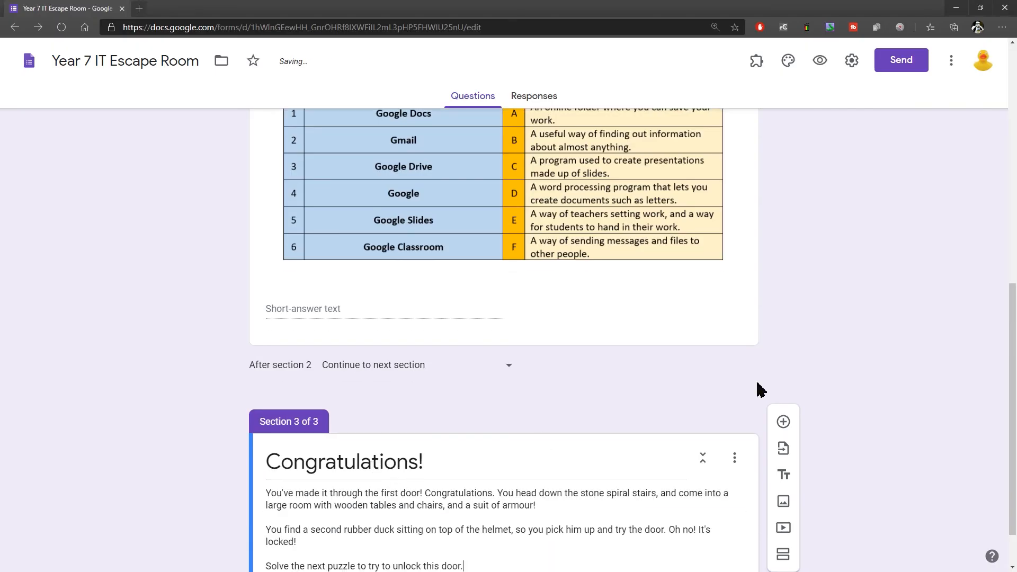
pyautogui.scroll(-1, 795, 381)
pyautogui.click(877, 347)
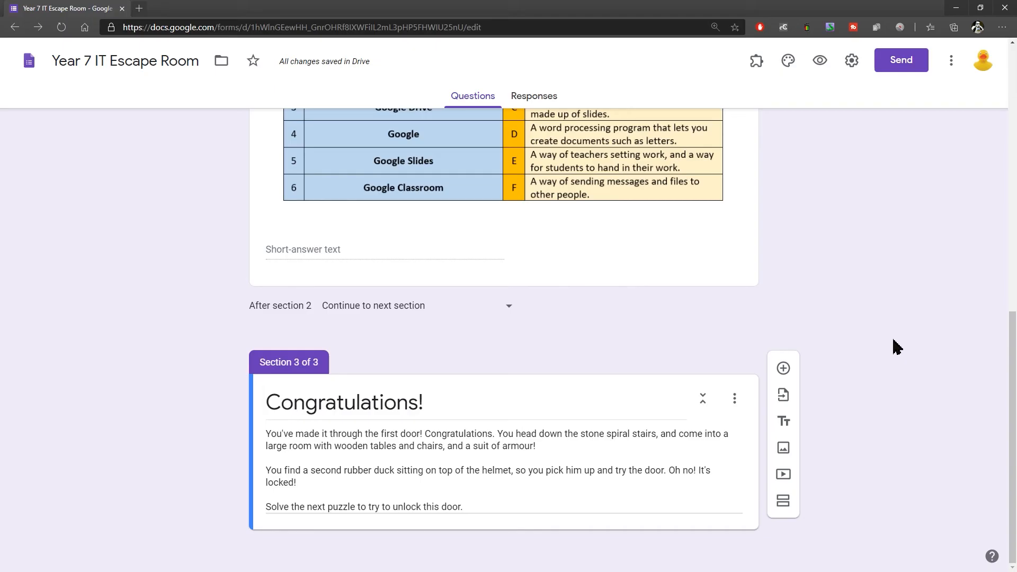
# Step: Add a fourth section after the Congratulations! section and title it "Door #2"
pyautogui.moveTo(1013, 341); pyautogui.dragTo(1014, 73)
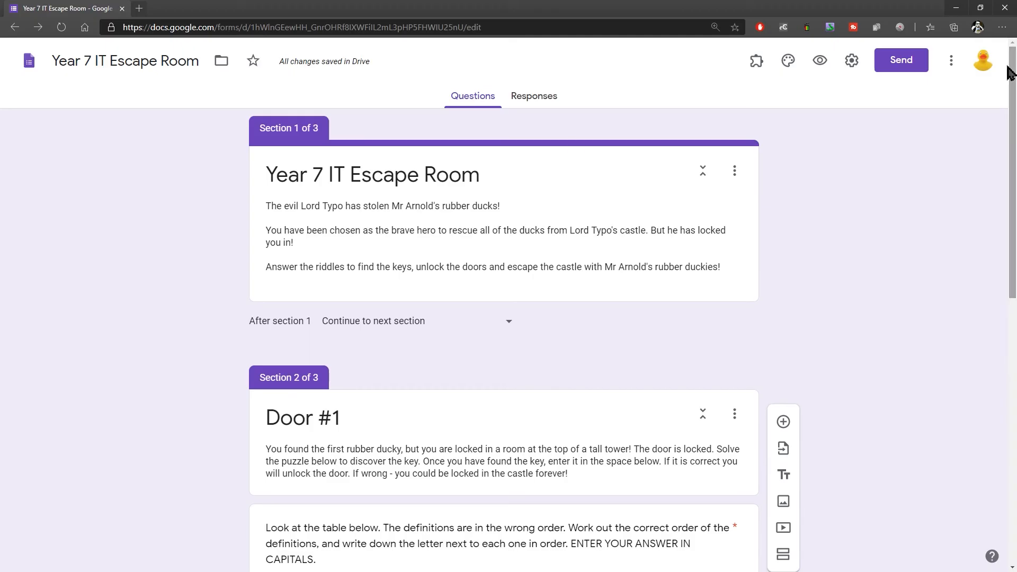
pyautogui.scroll(-10, 492, 241)
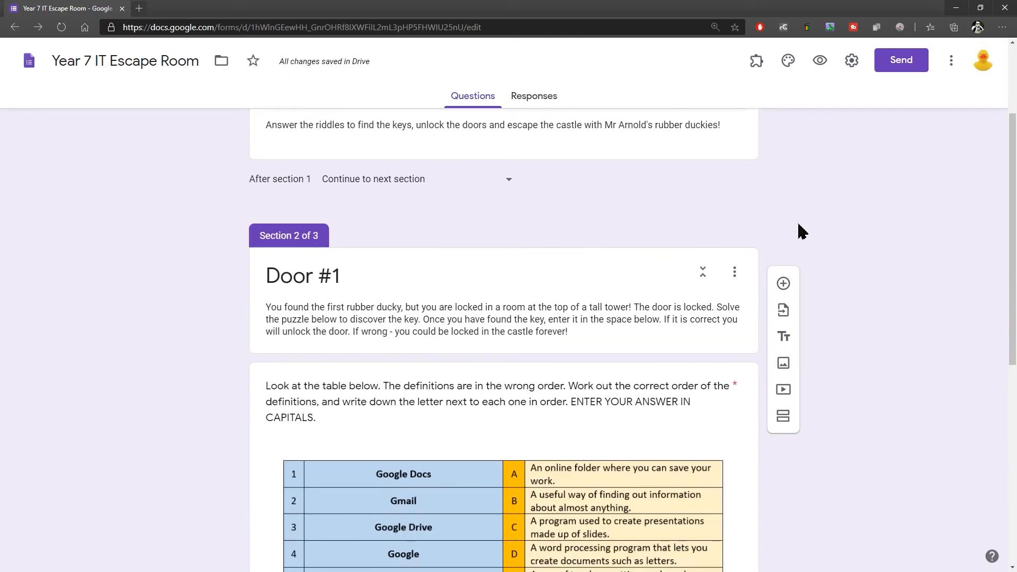
pyautogui.scroll(6, 421, 393)
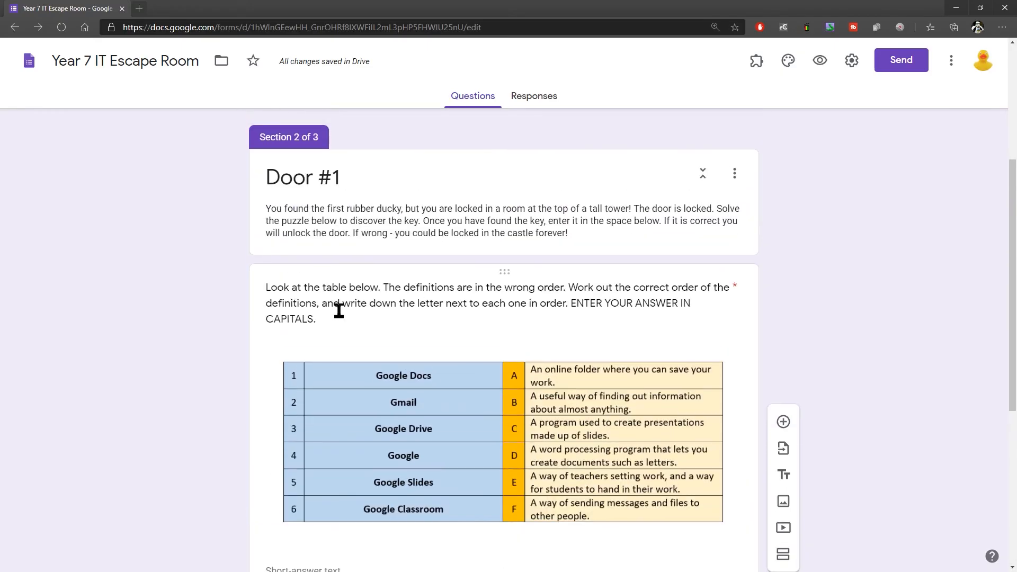
pyautogui.scroll(-5, 348, 375)
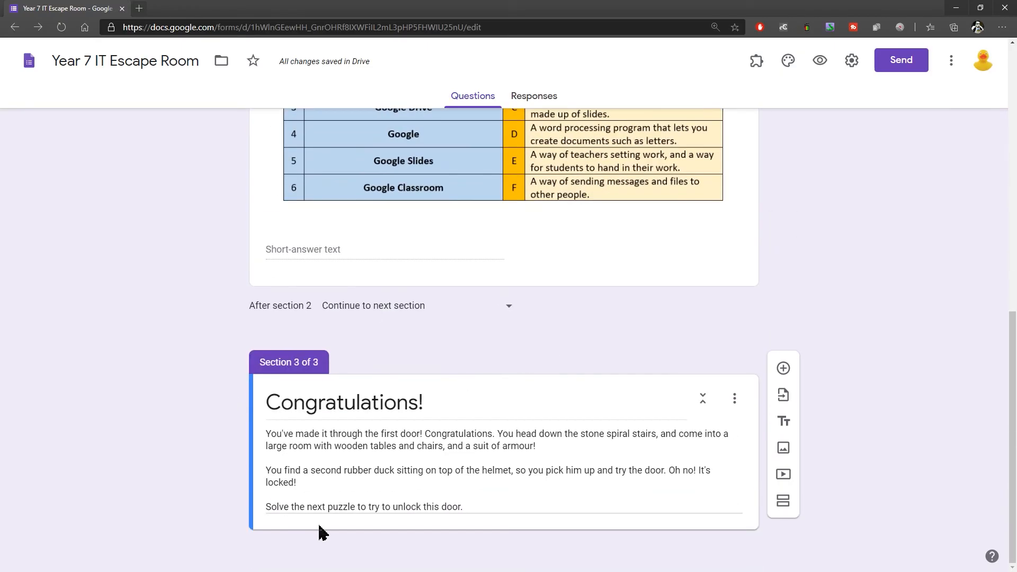
pyautogui.click(783, 501)
pyautogui.scroll(-3, 783, 490)
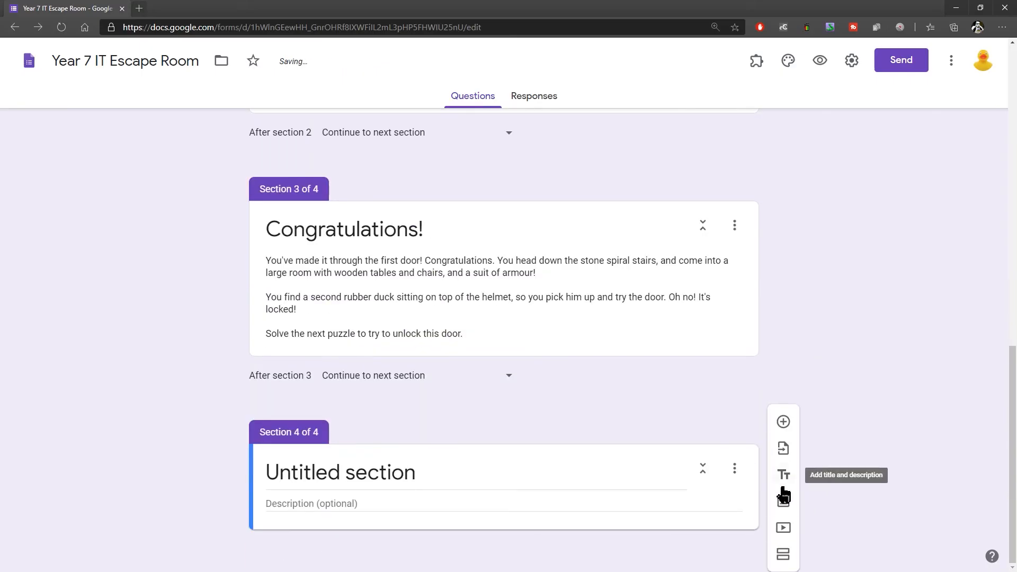
pyautogui.scroll(1, 774, 349)
pyautogui.scroll(10, 775, 355)
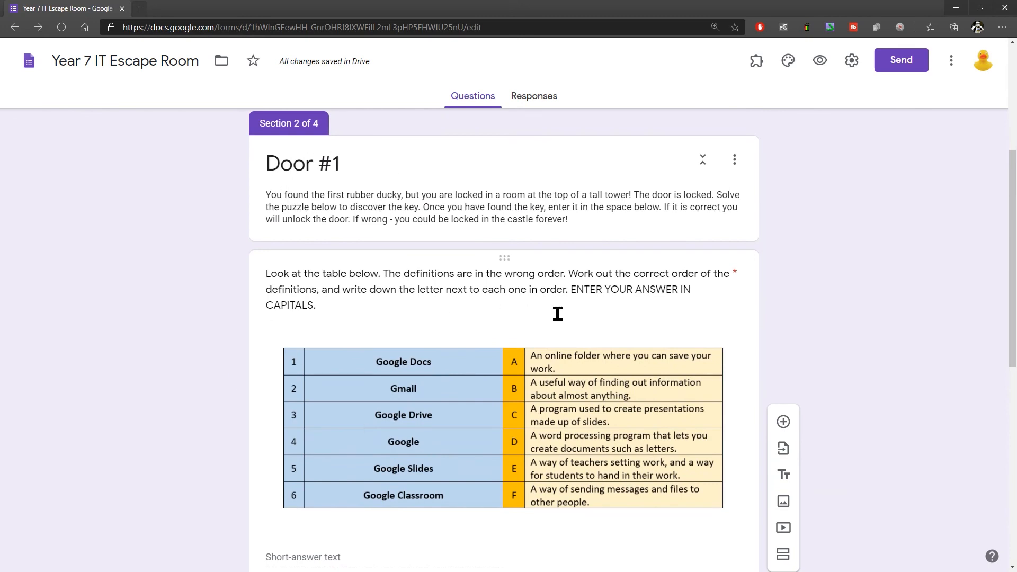
pyautogui.scroll(-9, 557, 313)
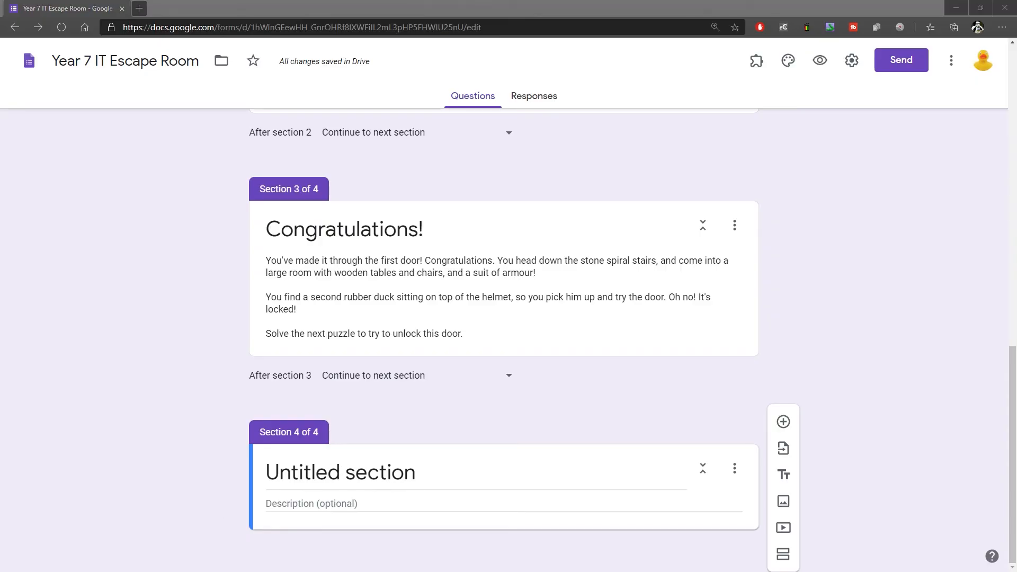
pyautogui.tripleClick(332, 477)
pyautogui.write('Door #2')
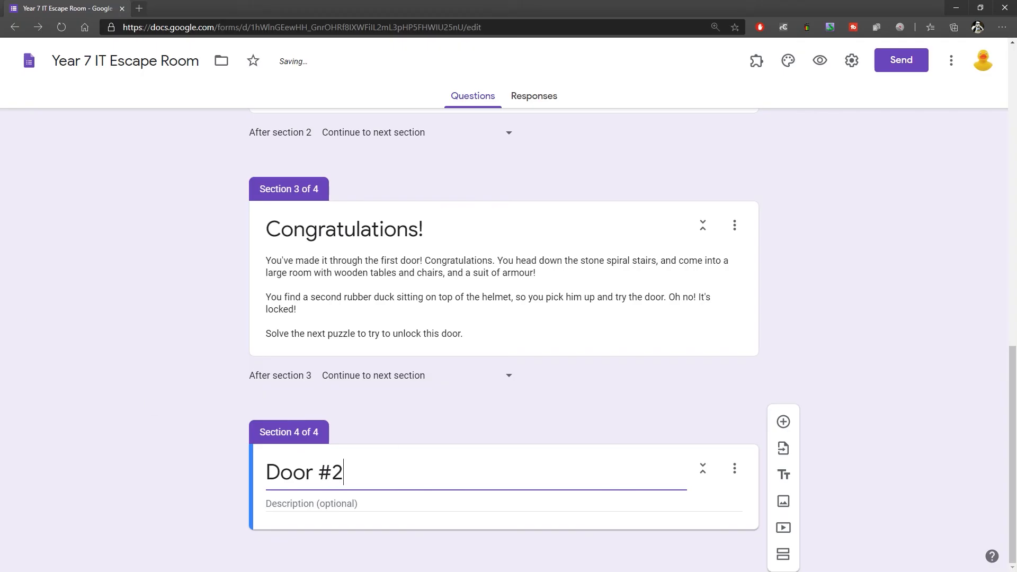
pyautogui.press('Tab')
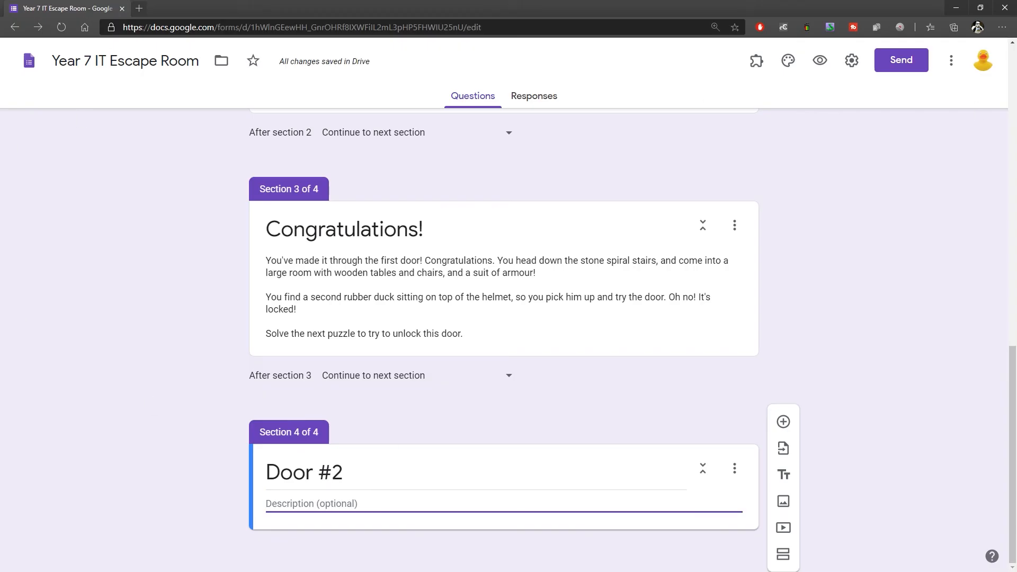
# Step: Add a short-answer question to Door #2 and paste the missing-words puzzle instructions as its question text
pyautogui.click(784, 422)
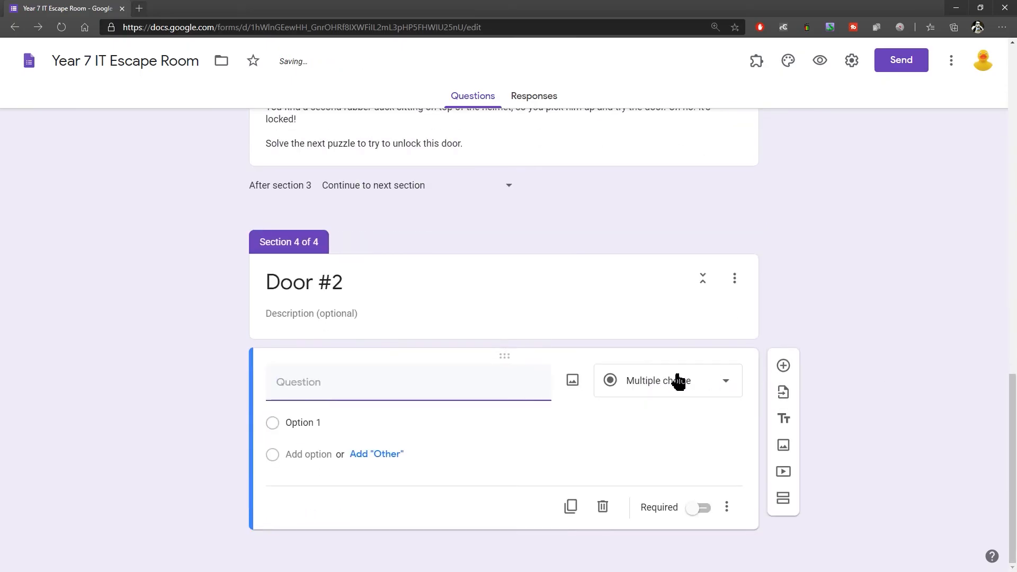
pyautogui.click(678, 381)
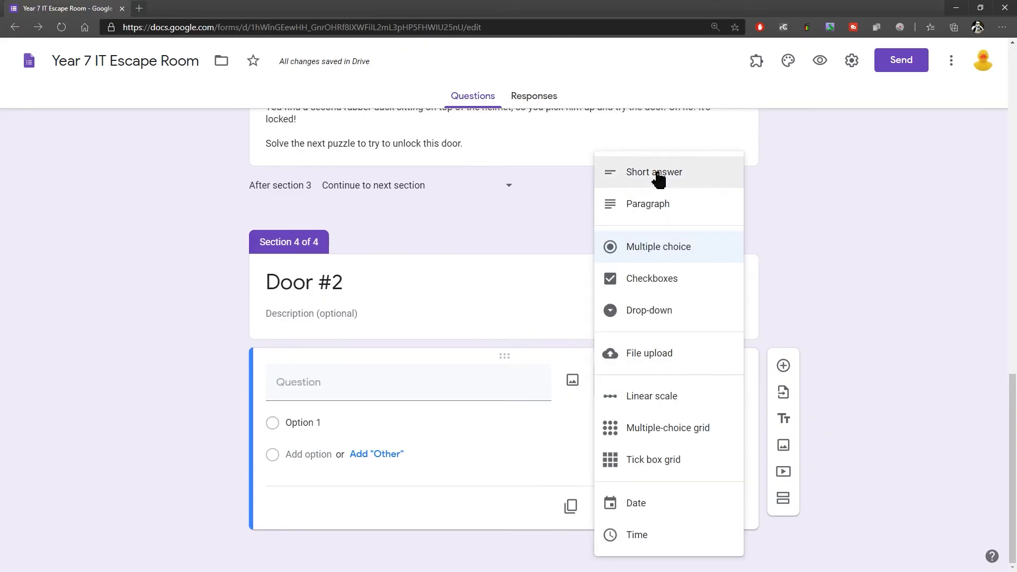
pyautogui.click(657, 178)
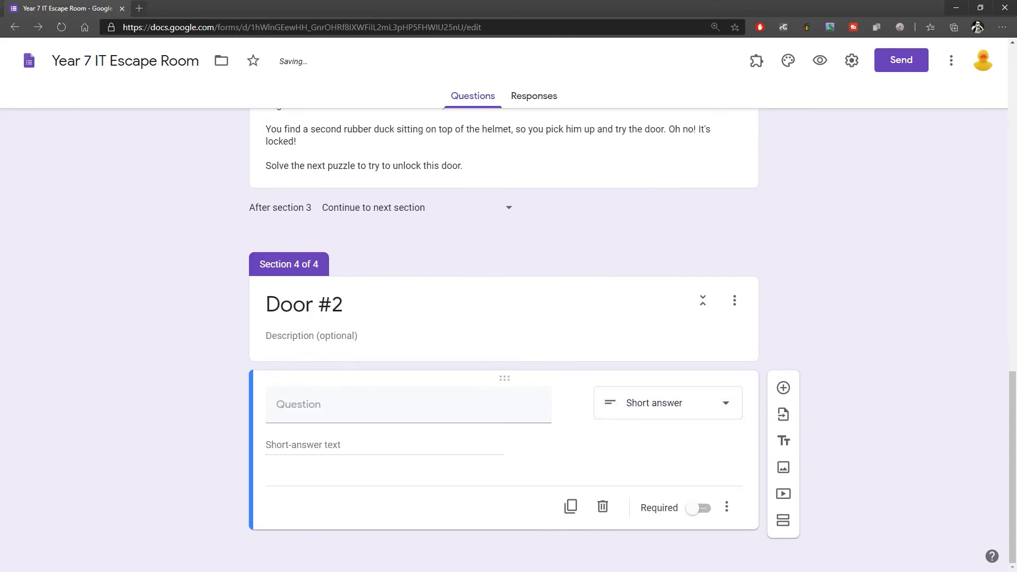
pyautogui.click(311, 405)
pyautogui.write('Look at the writing below. Some of the words are missing. Use the word bank at the bottom to work out the order of the missing words. Then take the first letter of each missing word and enter them below to try to unlock the door. ENTER YOUR ANSWER IN CAPITALS.')
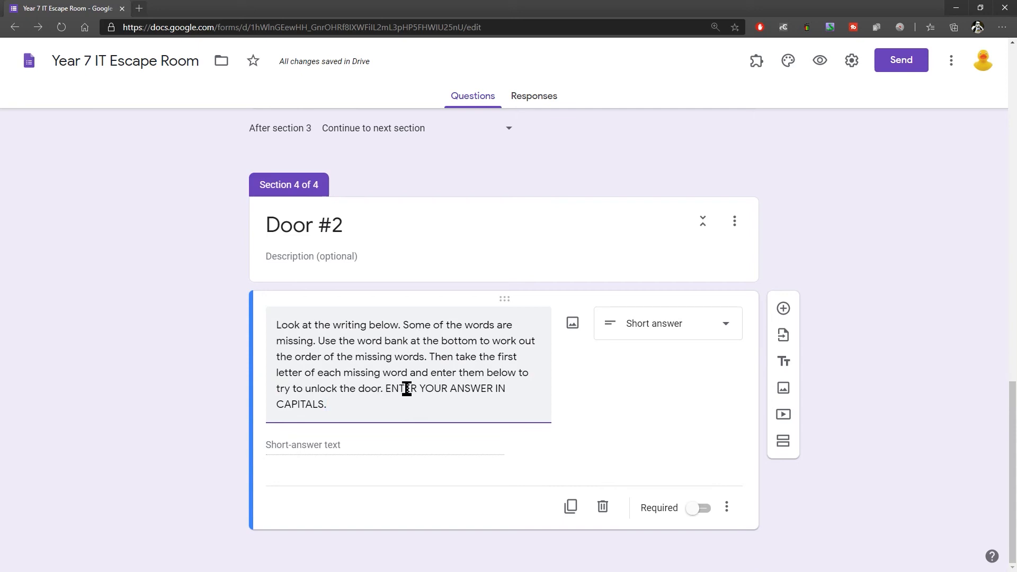
# Step: Upload the missing-words email passage with its word bank as the image for the Door #2 question
pyautogui.click(572, 324)
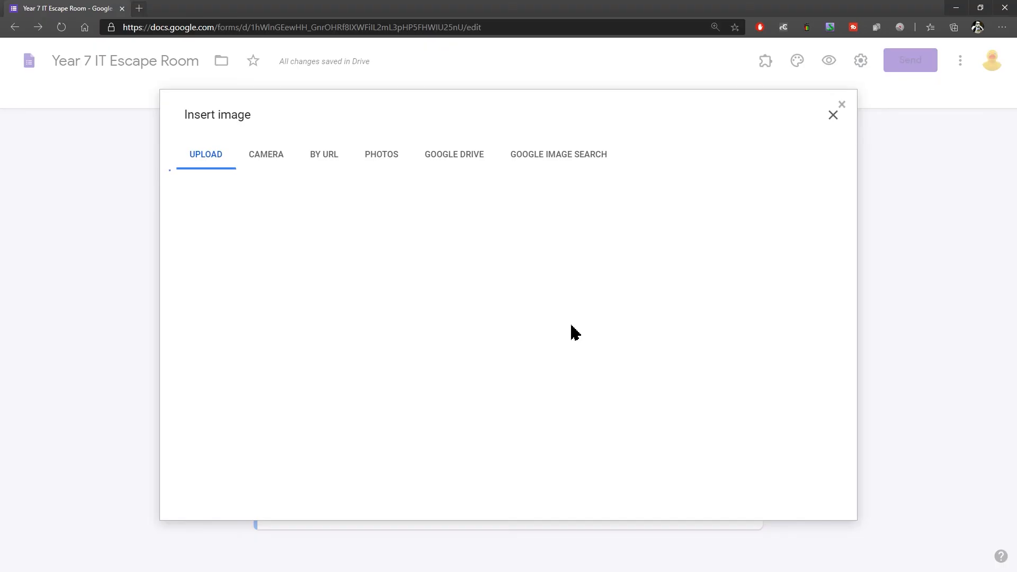
pyautogui.click(507, 386)
pyautogui.click(232, 146)
pyautogui.doubleClick(233, 148)
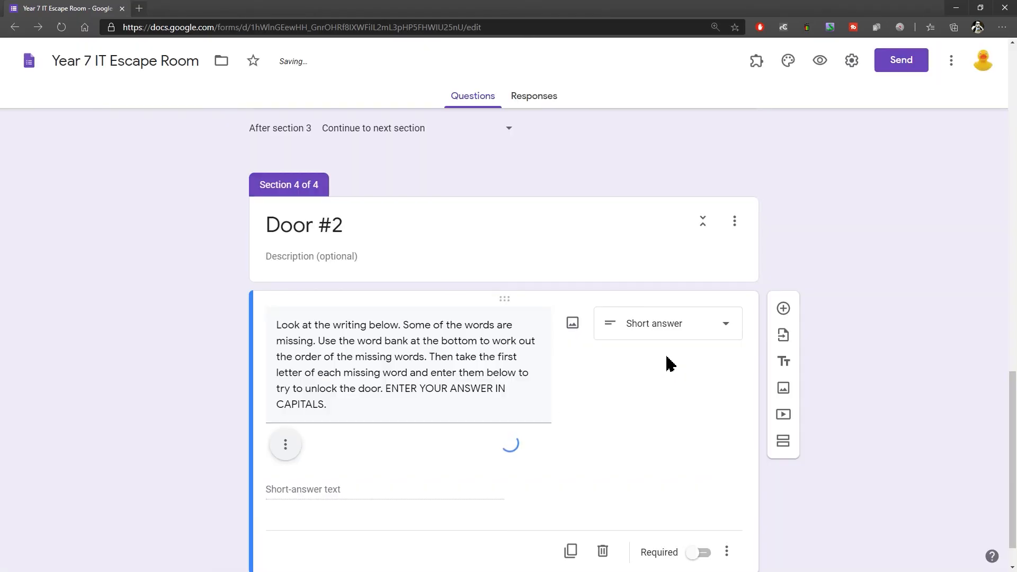
pyautogui.scroll(-1, 918, 309)
pyautogui.scroll(-2, 915, 302)
pyautogui.scroll(2, 913, 302)
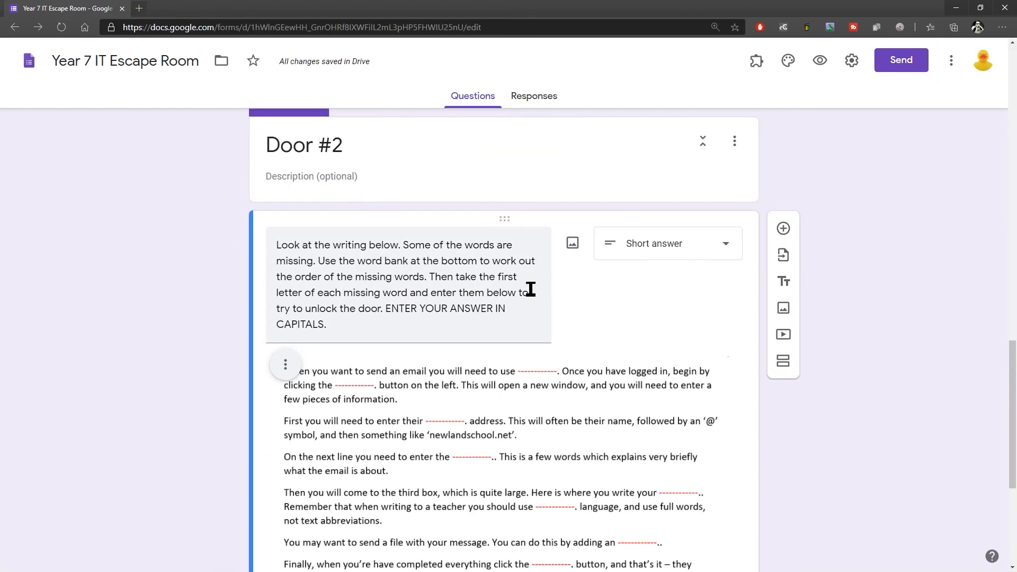
# Step: Enter "Scenario - where are we now?" as the Door #2 section description
pyautogui.click(316, 179)
pyautogui.write('Sc')
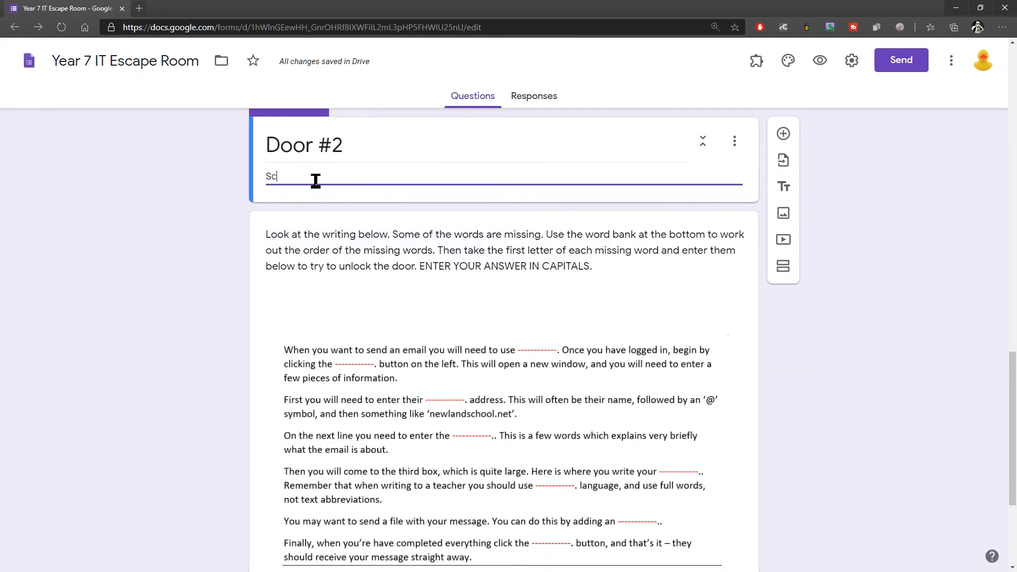
pyautogui.write('enario ')
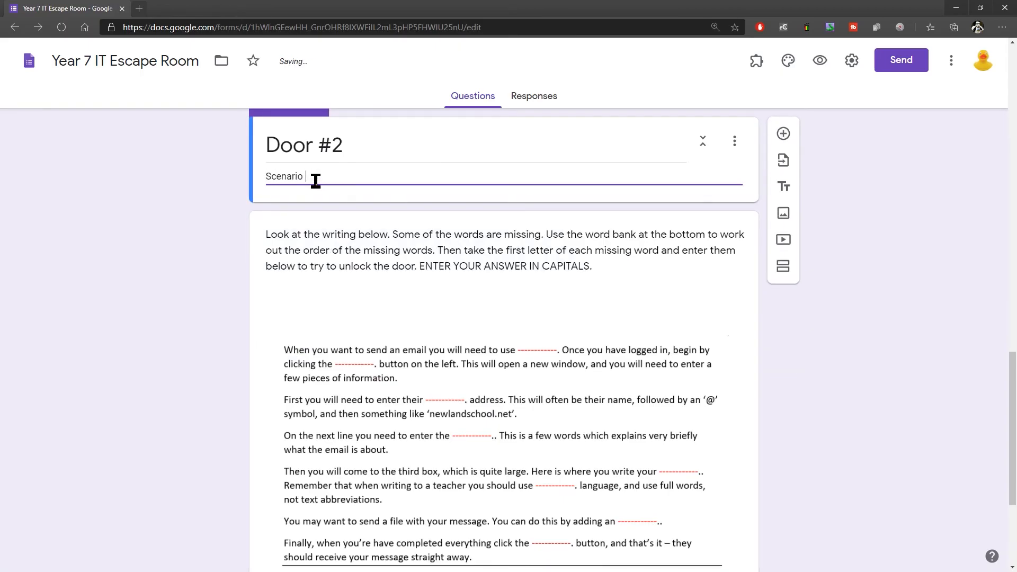
pyautogui.write('- where are we now?')
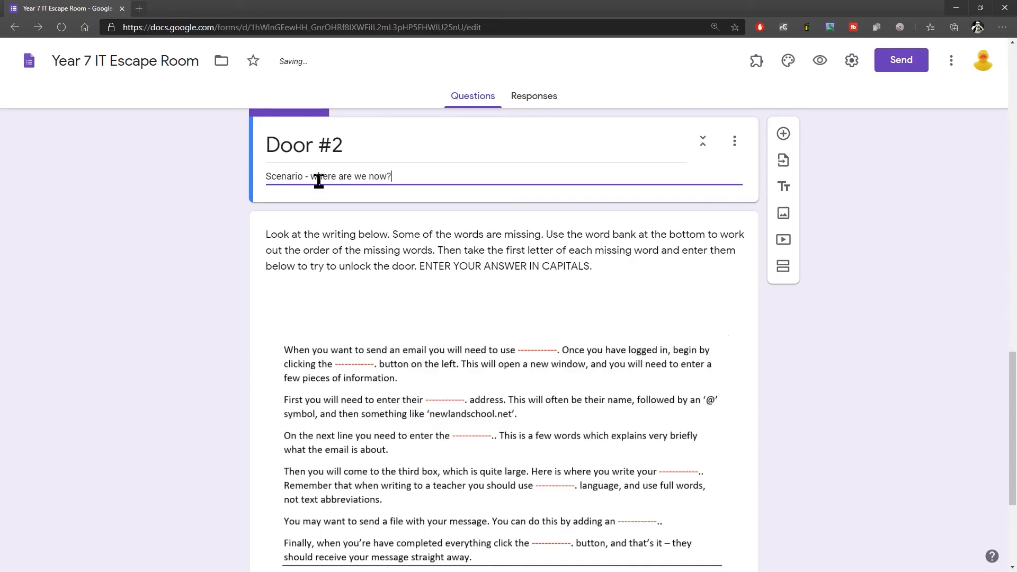
pyautogui.click(903, 195)
# Step: Make the Door #2 question required and enable response validation for it
pyautogui.scroll(-4, 334, 277)
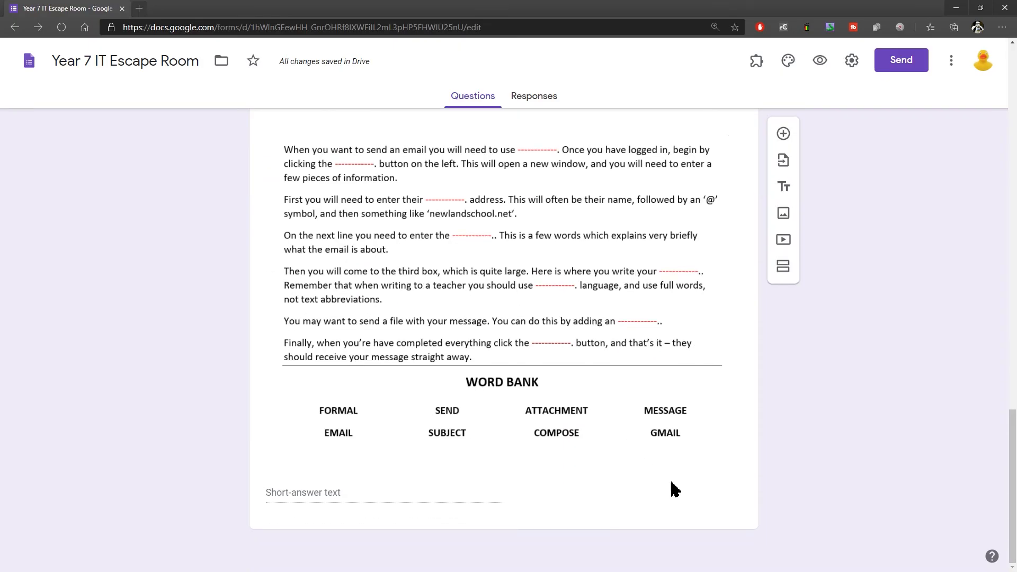
pyautogui.click(489, 496)
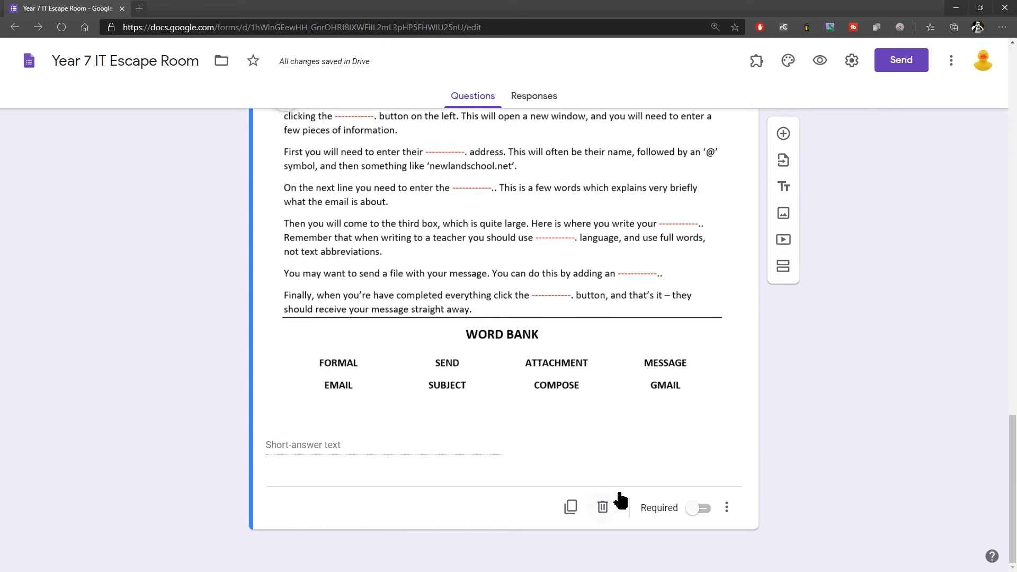
pyautogui.click(698, 512)
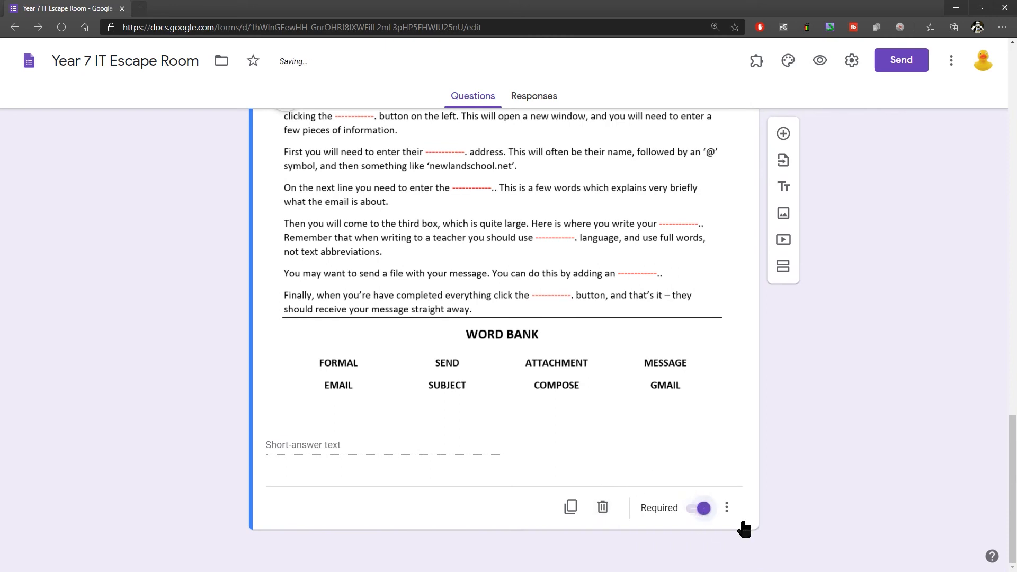
pyautogui.click(729, 509)
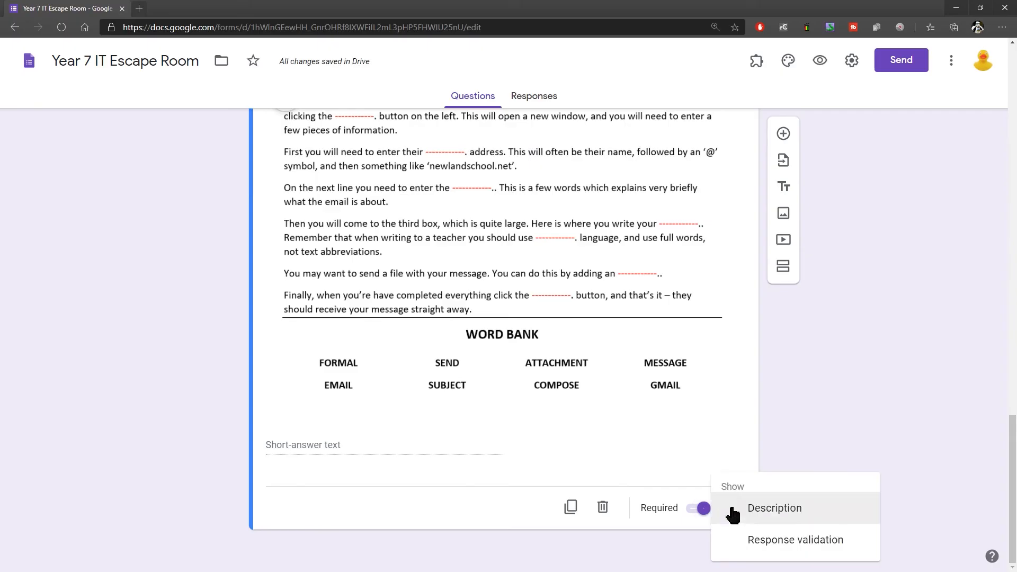
pyautogui.click(777, 541)
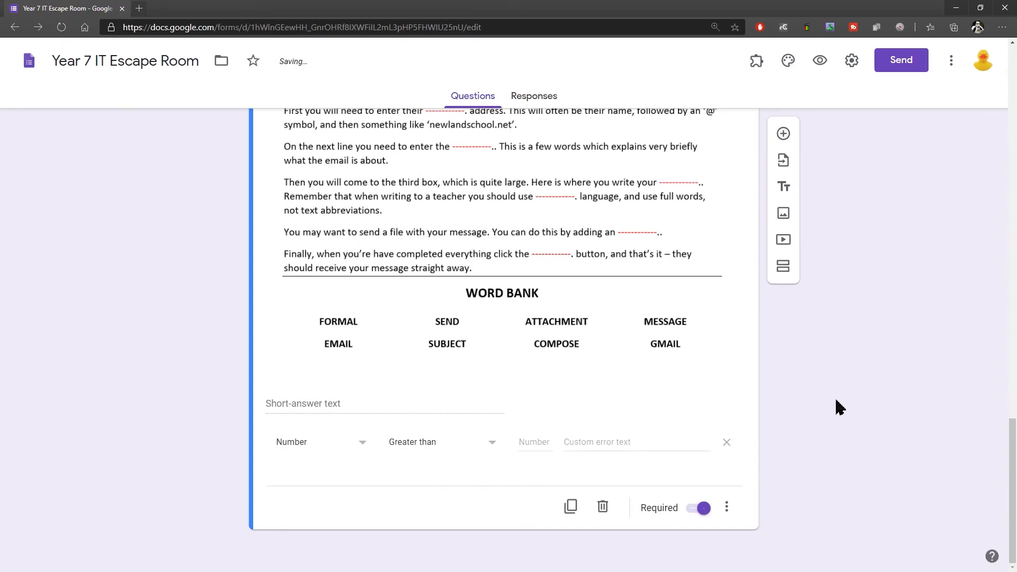
# Step: Set the Door #2 response validation to Text, Contains, with the pasted answer GCESMFAS
pyautogui.click(318, 444)
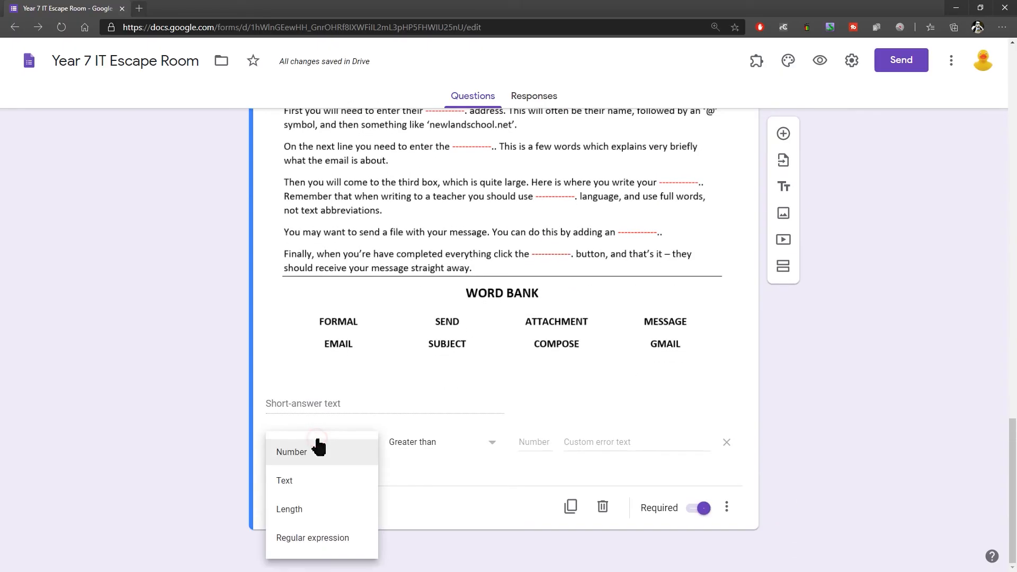
pyautogui.click(290, 488)
pyautogui.click(422, 444)
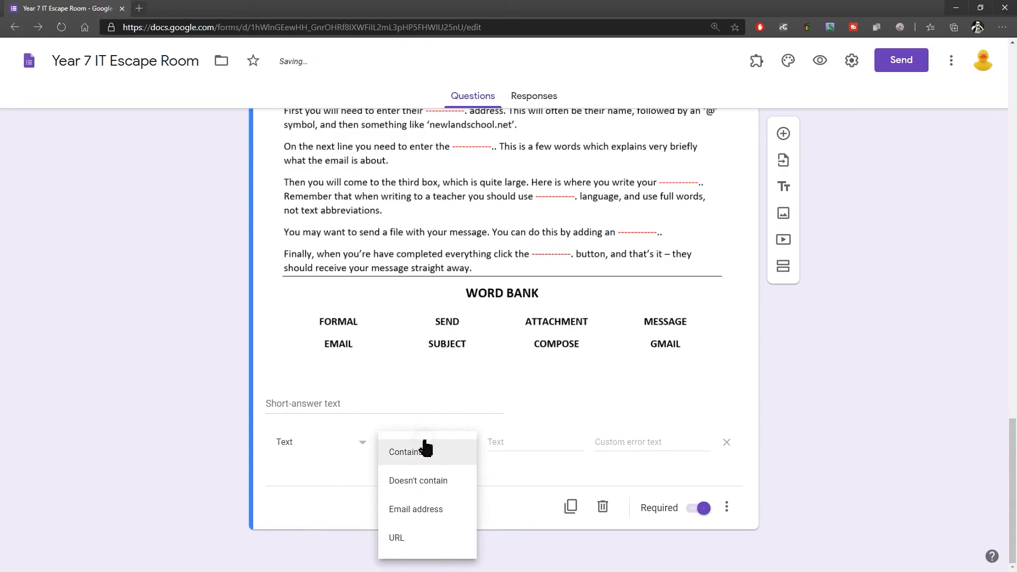
pyautogui.click(426, 447)
pyautogui.click(522, 444)
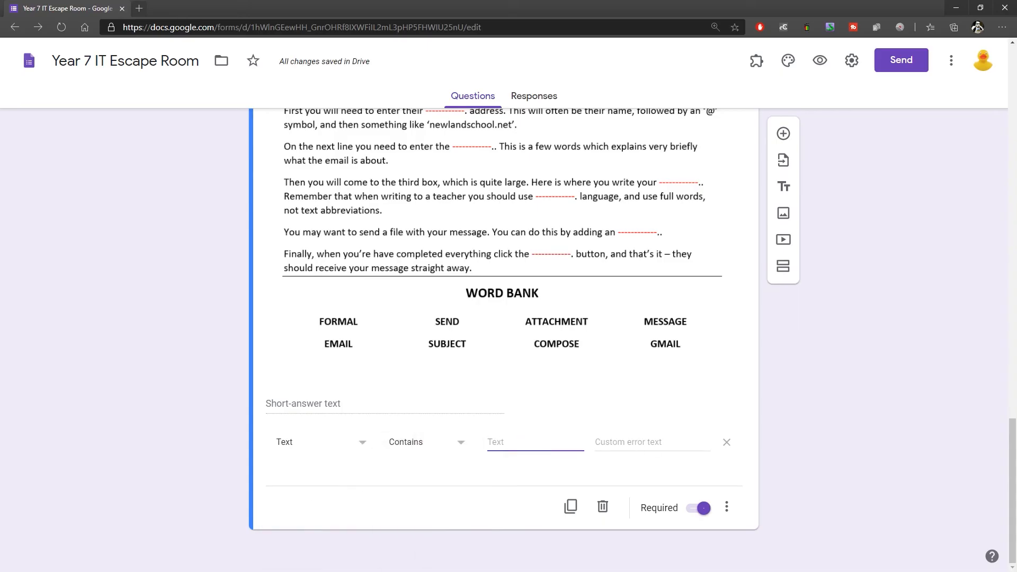
pyautogui.hotkey('alt', 'Tab')
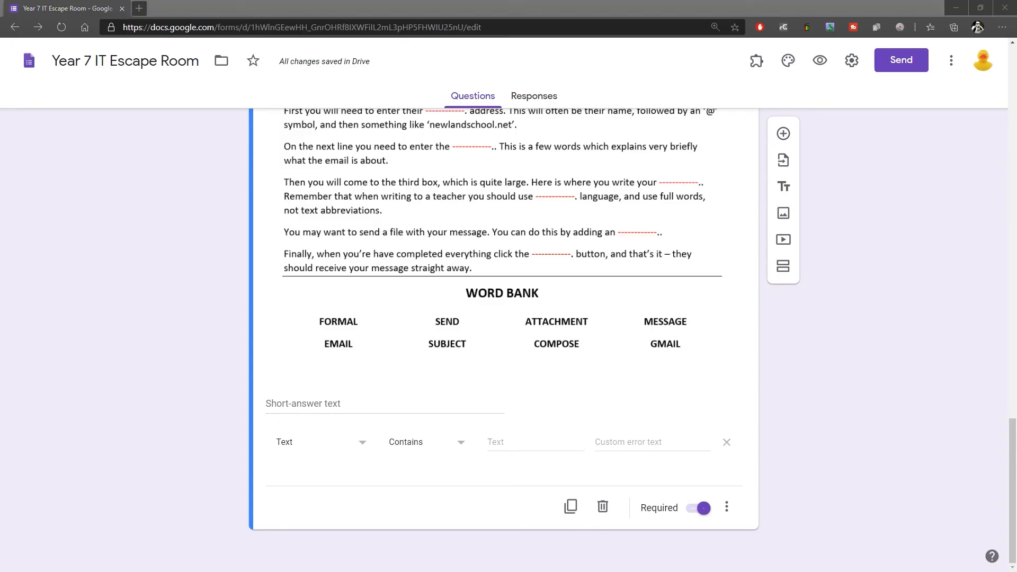
pyautogui.click(517, 446)
pyautogui.write('GCESMFAS')
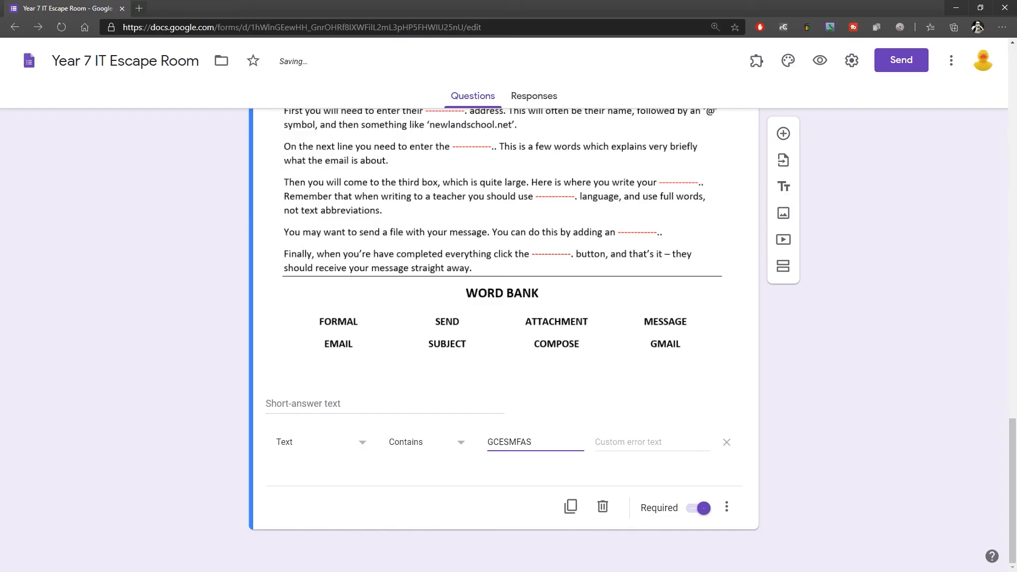
pyautogui.hotkey('alt', 'Tab')
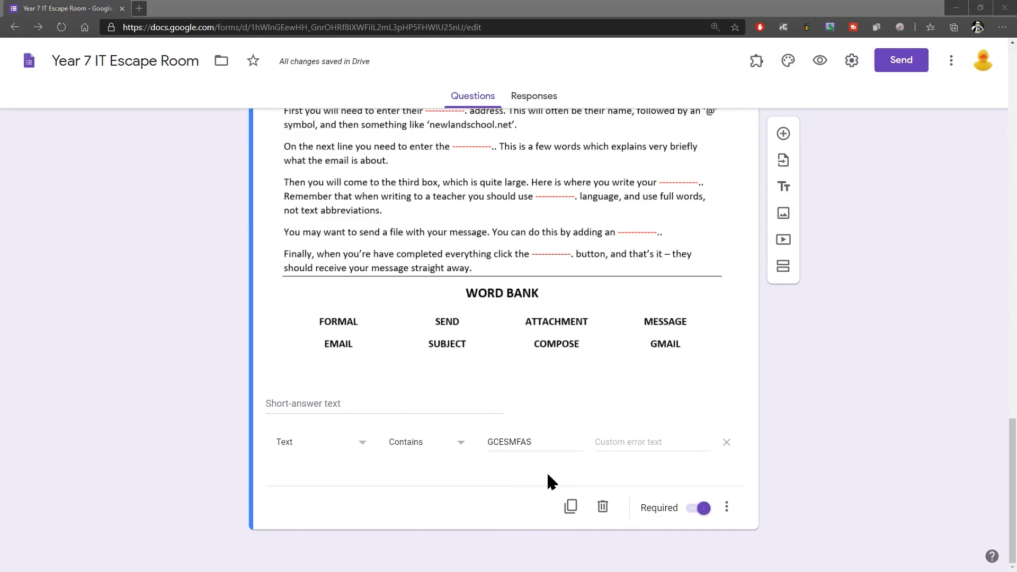
# Step: Set the custom error text of the Door #2 response validation to the pasted "The door remains locked!" message
pyautogui.click(618, 442)
pyautogui.write('That is not the right key. Try again!')
pyautogui.moveTo(693, 442); pyautogui.dragTo(541, 445)
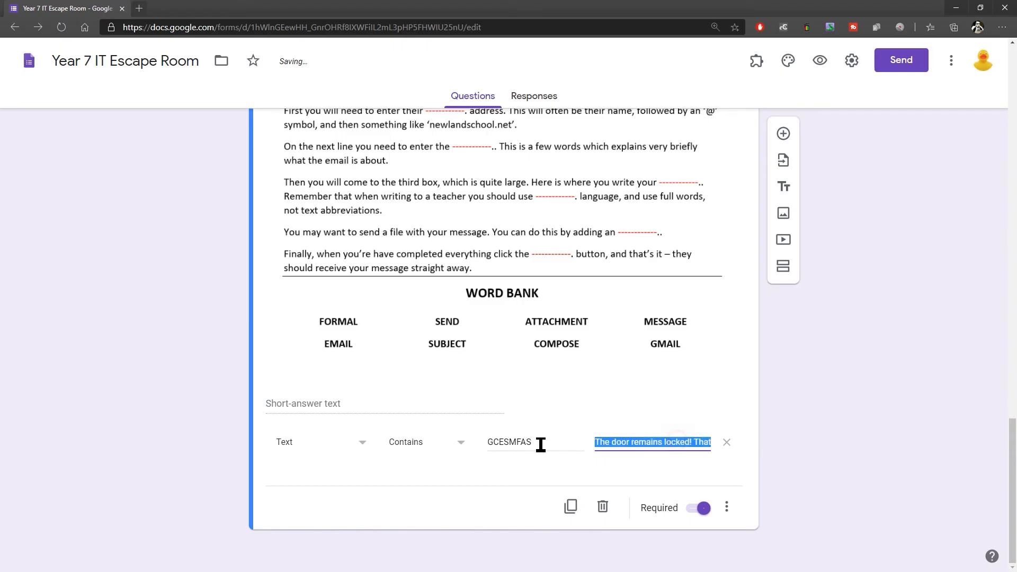
pyautogui.click(615, 442)
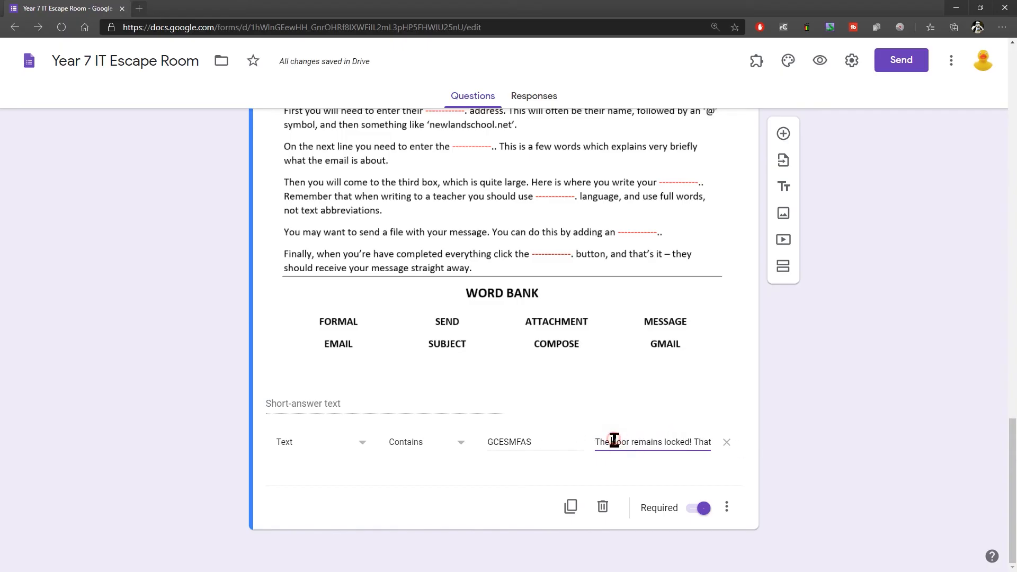
pyautogui.moveTo(615, 442); pyautogui.dragTo(711, 443)
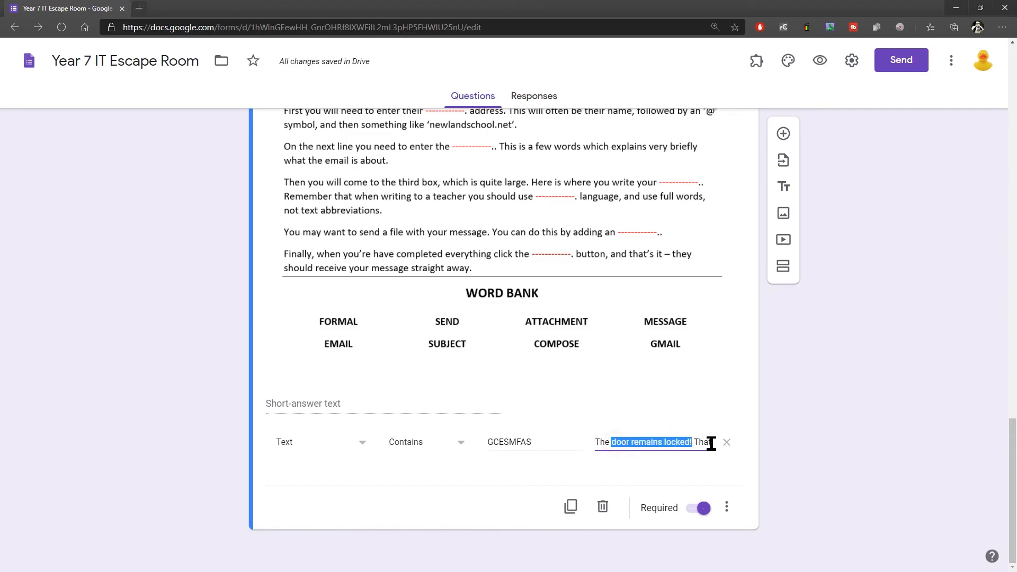
pyautogui.click(660, 442)
pyautogui.click(814, 447)
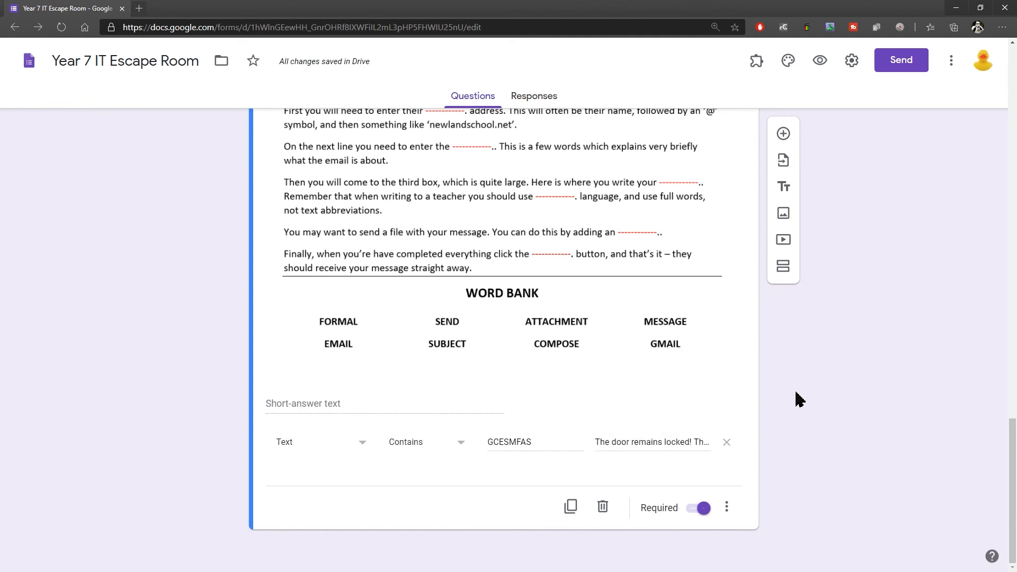
# Step: Add a section after Door #2 titled "Congratulations!" and describe it with the castle escape story and the certificate download link
pyautogui.scroll(4, 704, 337)
pyautogui.scroll(3, 694, 337)
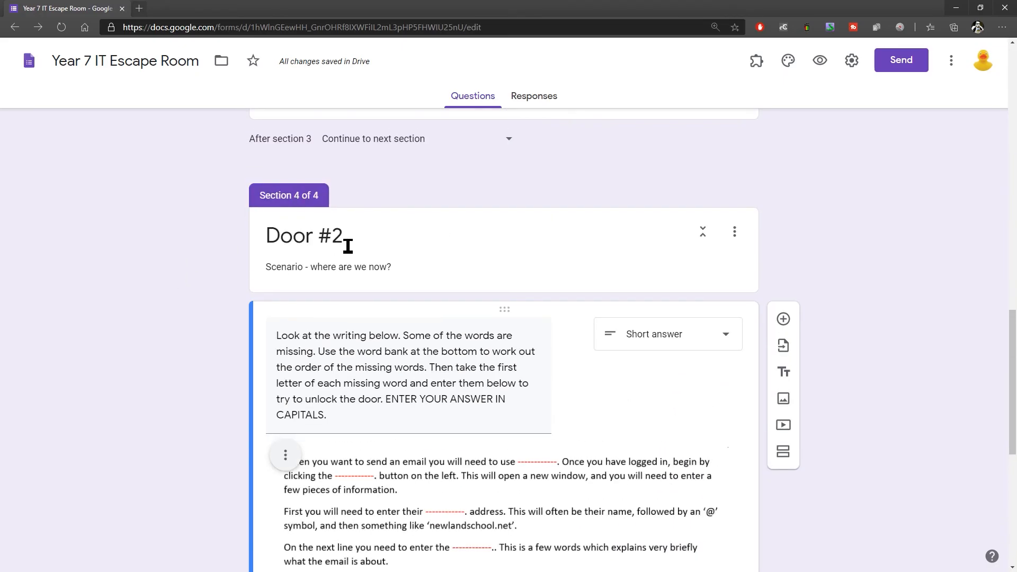
pyautogui.scroll(-7, 348, 265)
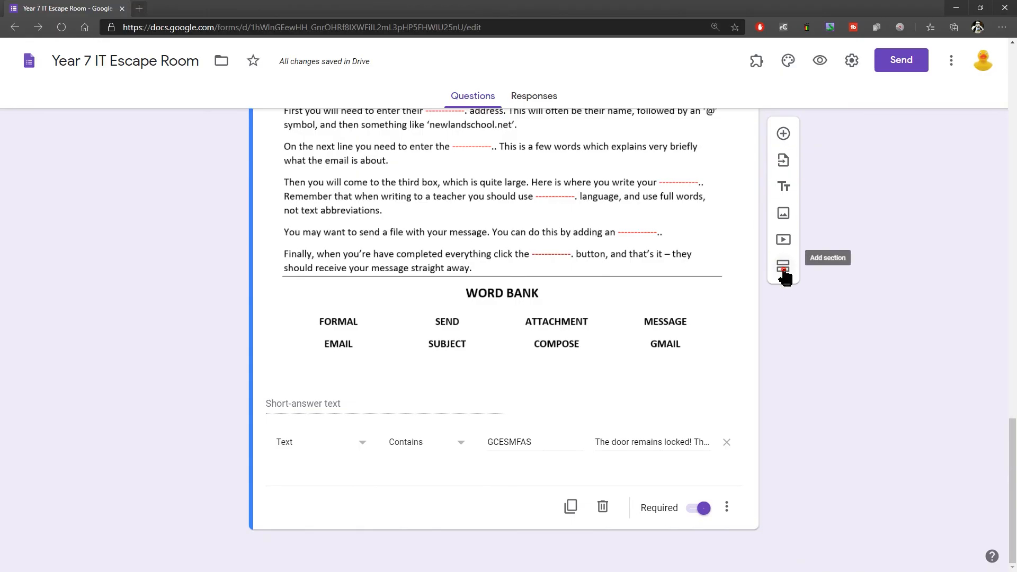
pyautogui.click(784, 267)
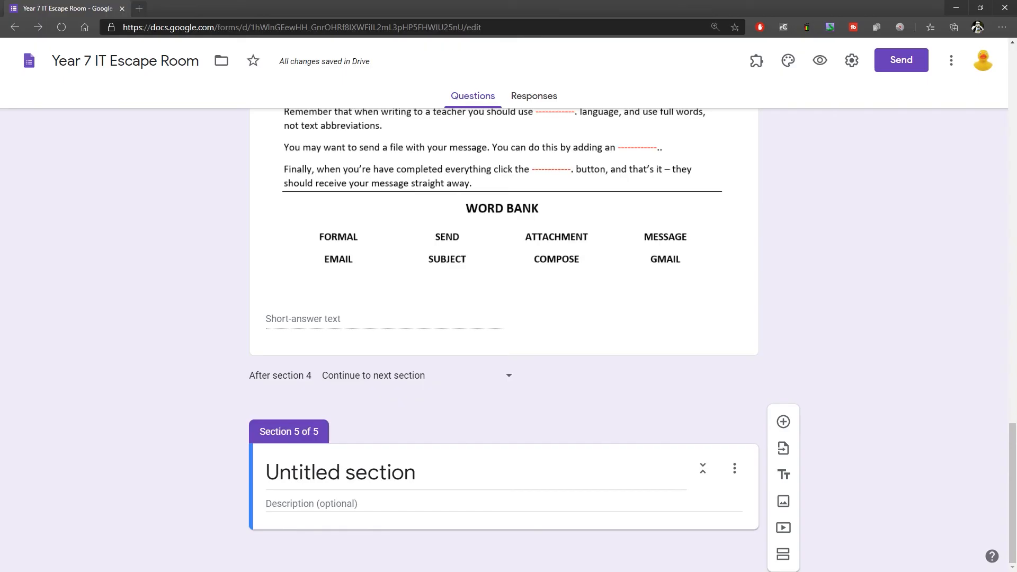
pyautogui.click(352, 472)
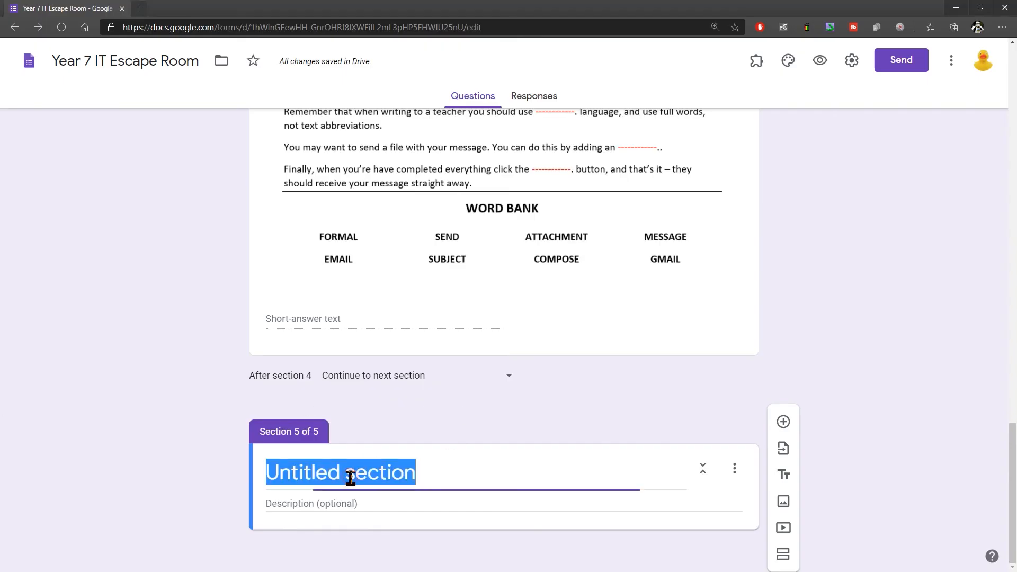
pyautogui.write('Congratulations!')
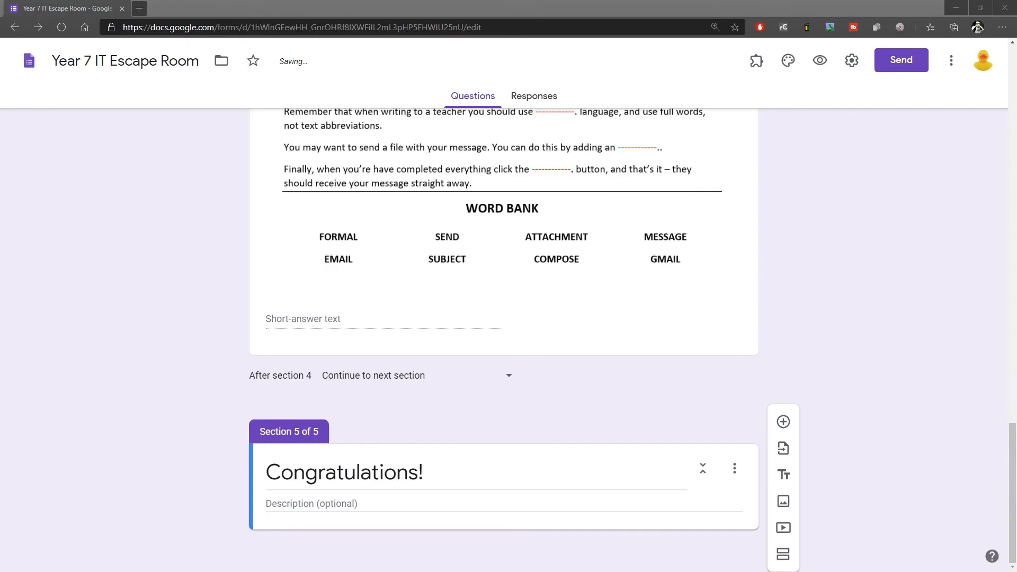
pyautogui.click(324, 502)
pyautogui.scroll(-2, 901, 345)
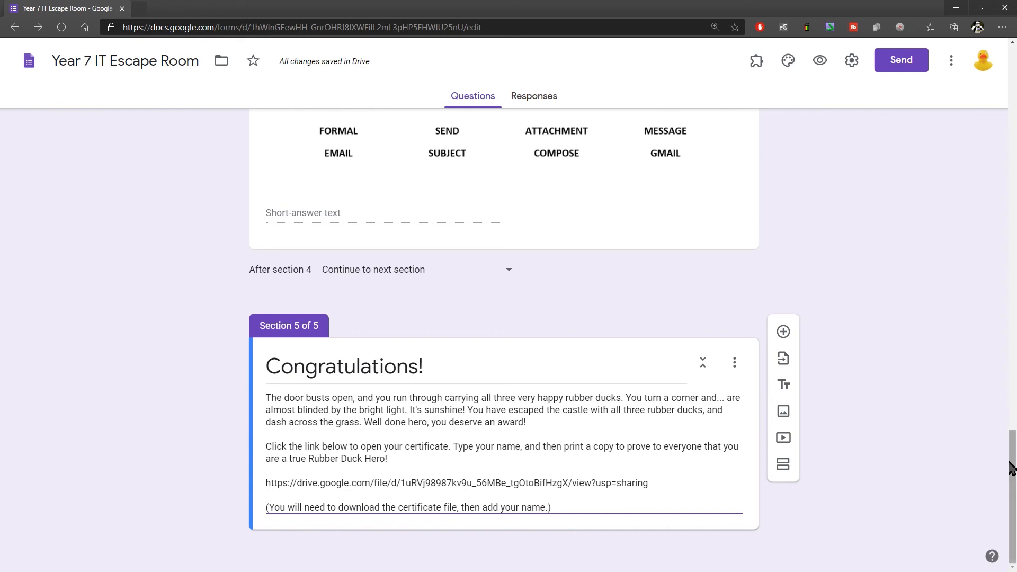
# Step: Set the form's theme colour to teal and its background to the darkest teal shade
pyautogui.moveTo(1013, 463); pyautogui.dragTo(1013, 274)
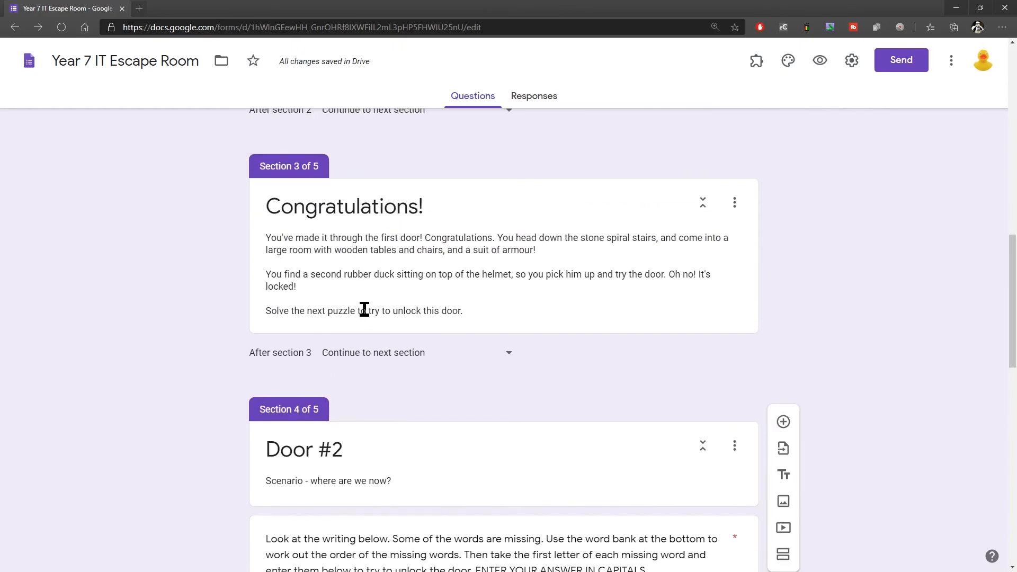
pyautogui.scroll(-5, 370, 309)
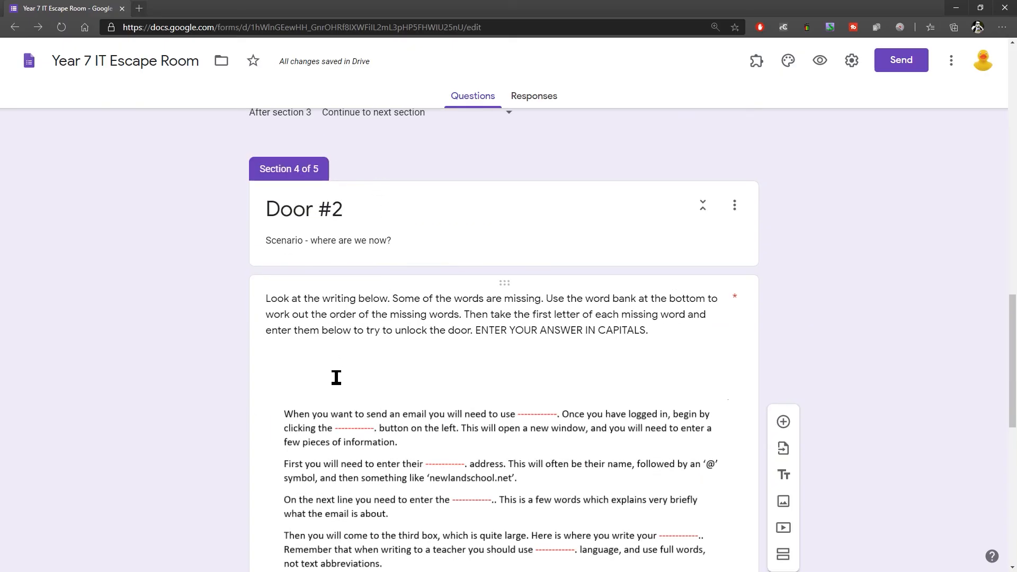
pyautogui.scroll(-8, 336, 377)
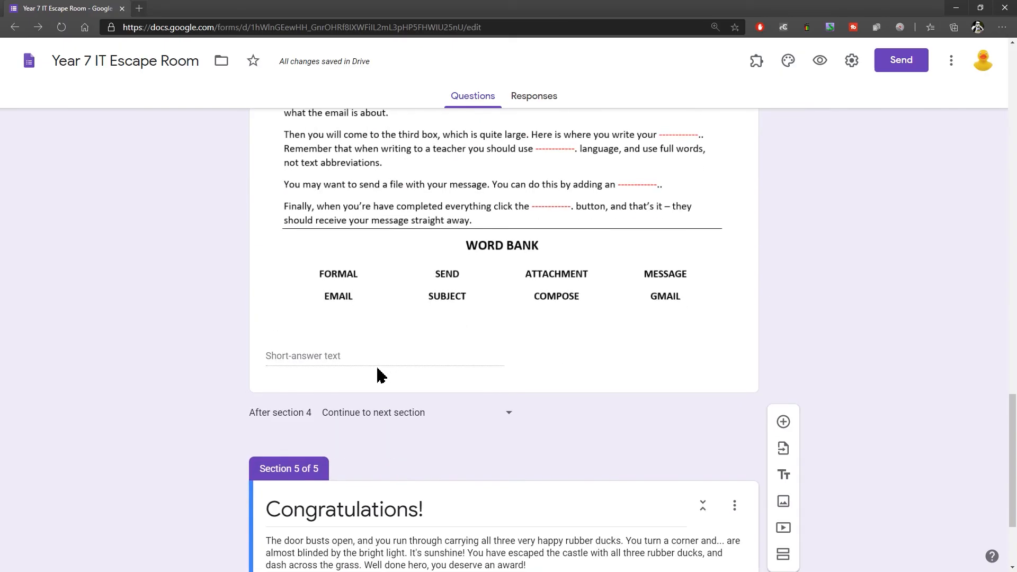
pyautogui.scroll(-3, 819, 287)
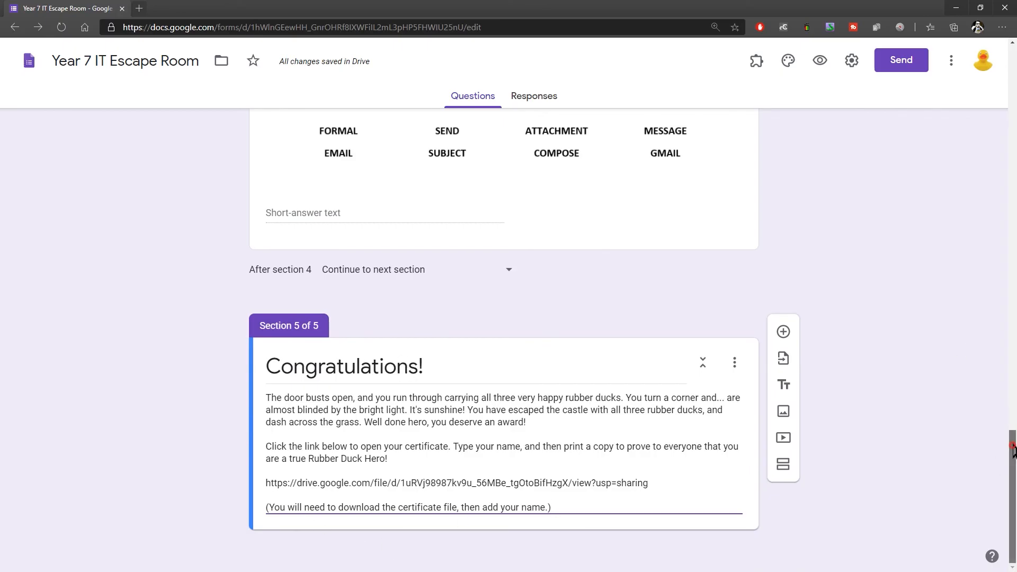
pyautogui.scroll(20, 999, 466)
pyautogui.scroll(3, 855, 208)
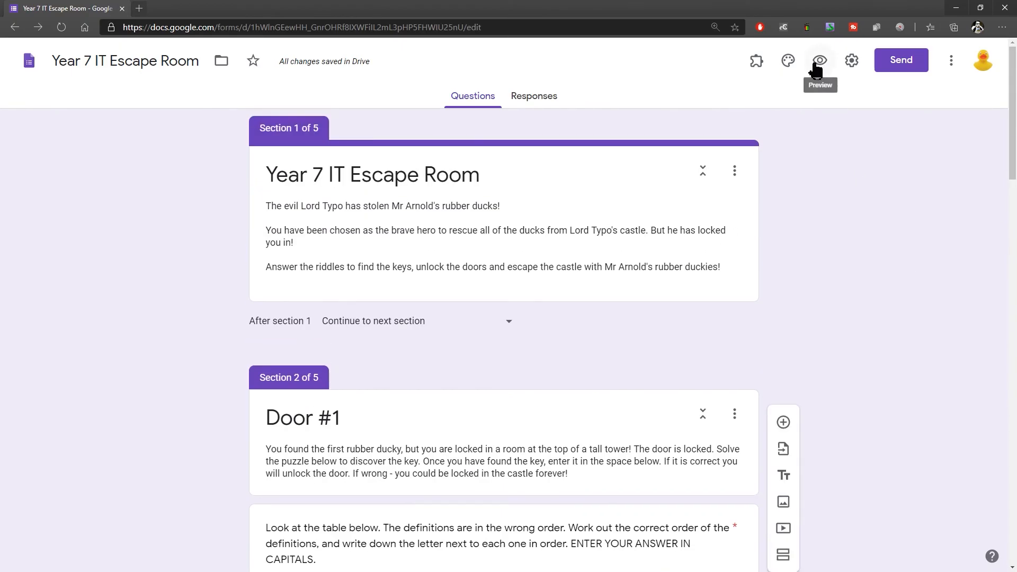
pyautogui.click(789, 62)
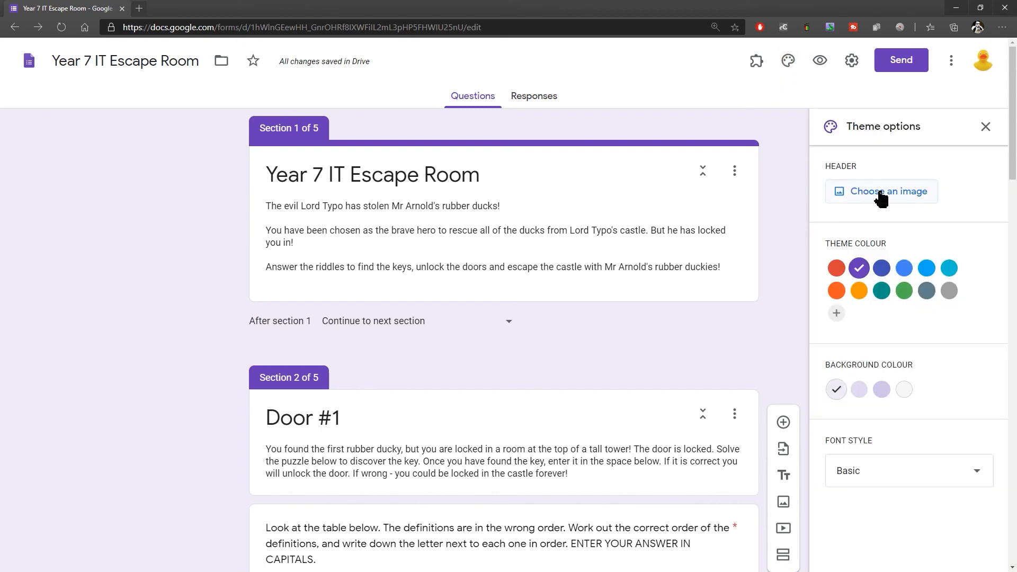
pyautogui.click(883, 293)
pyautogui.click(882, 390)
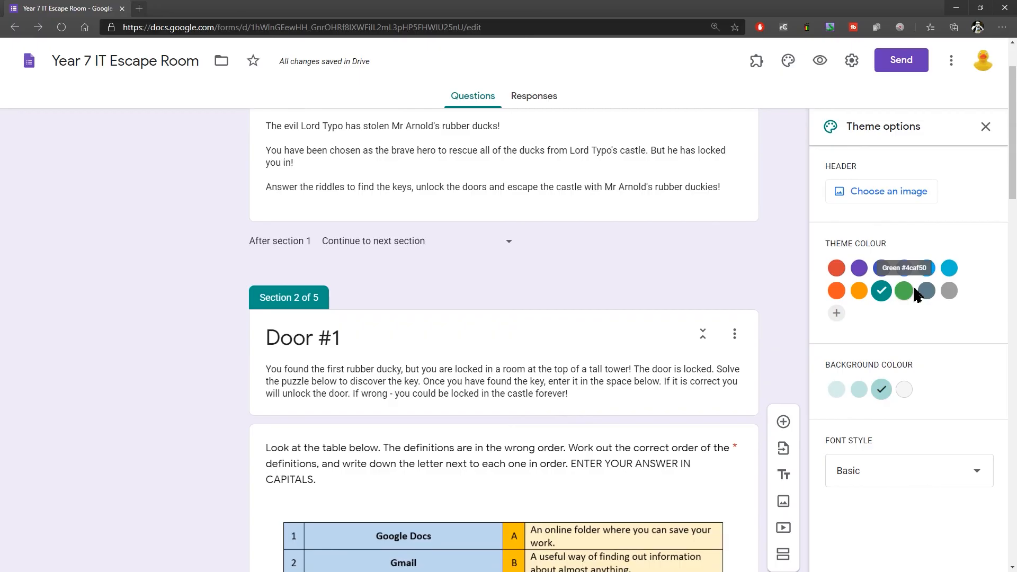
# Step: Preview the form and test the Door #1 lock with the wrong answer "fefwef"
pyautogui.click(821, 60)
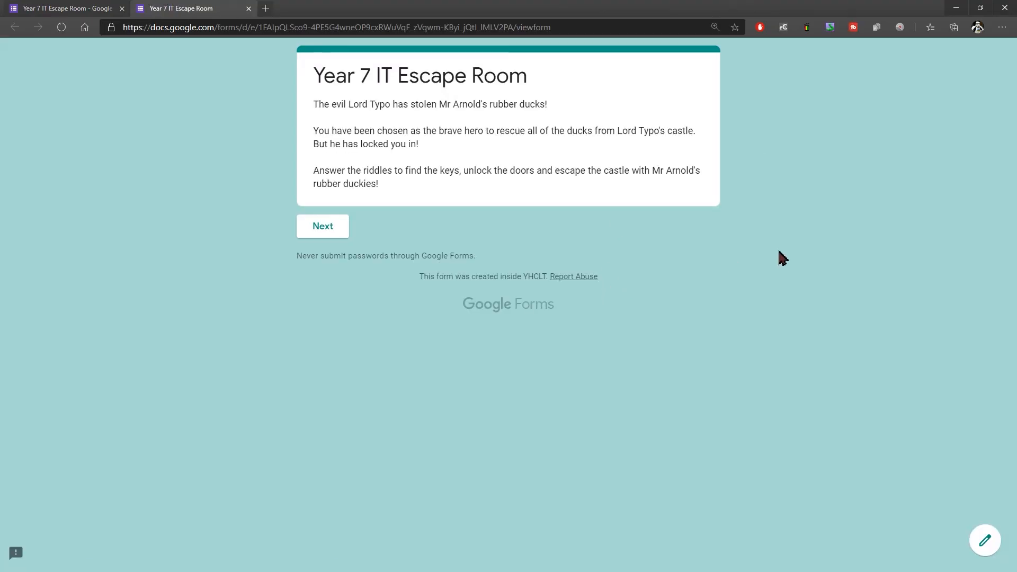
pyautogui.click(327, 237)
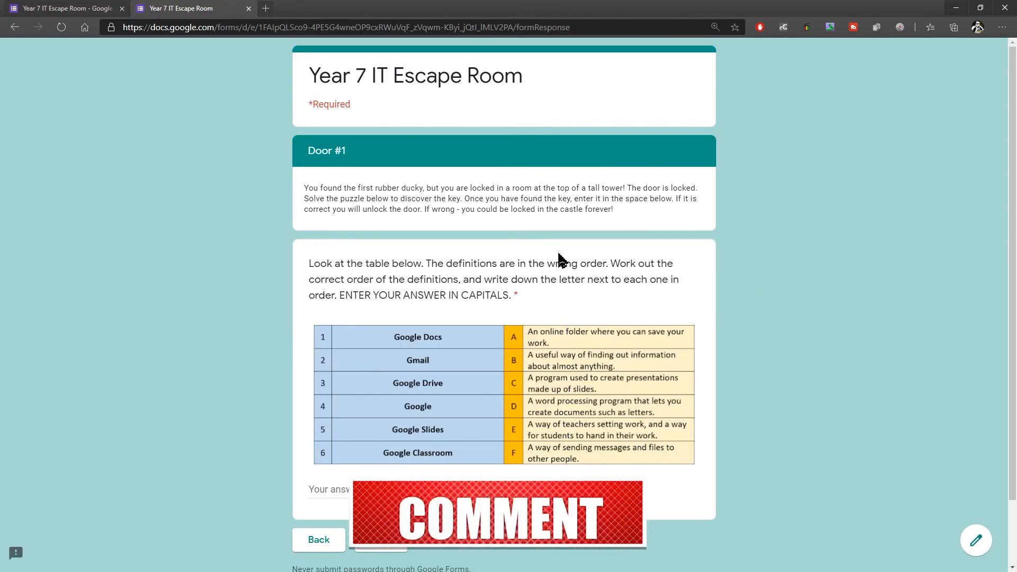
pyautogui.scroll(-2, 413, 382)
pyautogui.click(343, 420)
pyautogui.write('fefwef')
pyautogui.click(381, 465)
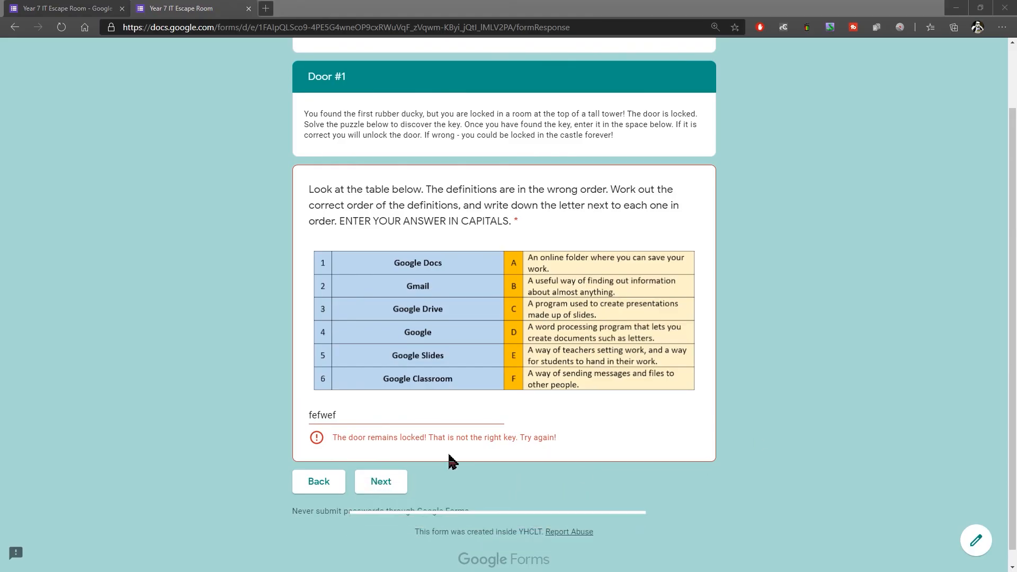
# Step: Test Door #1 with the correct answer DFABCE and continue past the Congratulations page to examine Door #2
pyautogui.moveTo(342, 415); pyautogui.dragTo(263, 416)
pyautogui.write('DFABCE')
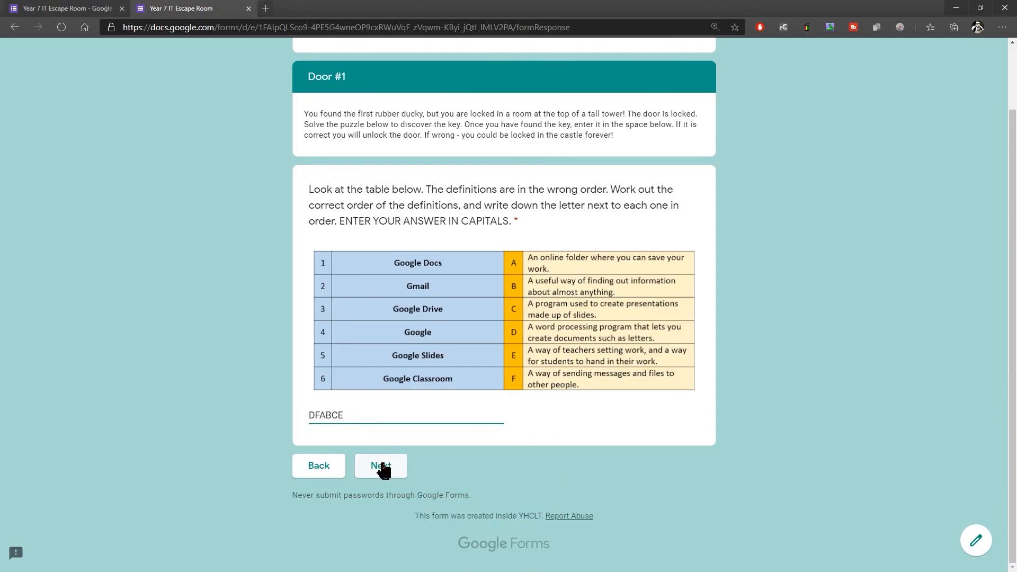
pyautogui.click(384, 463)
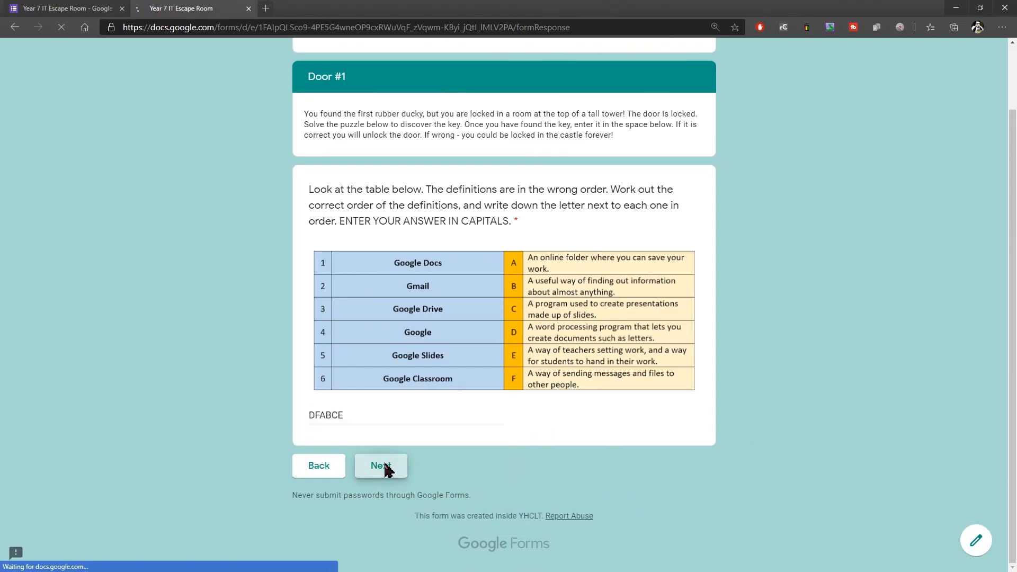
pyautogui.click(381, 274)
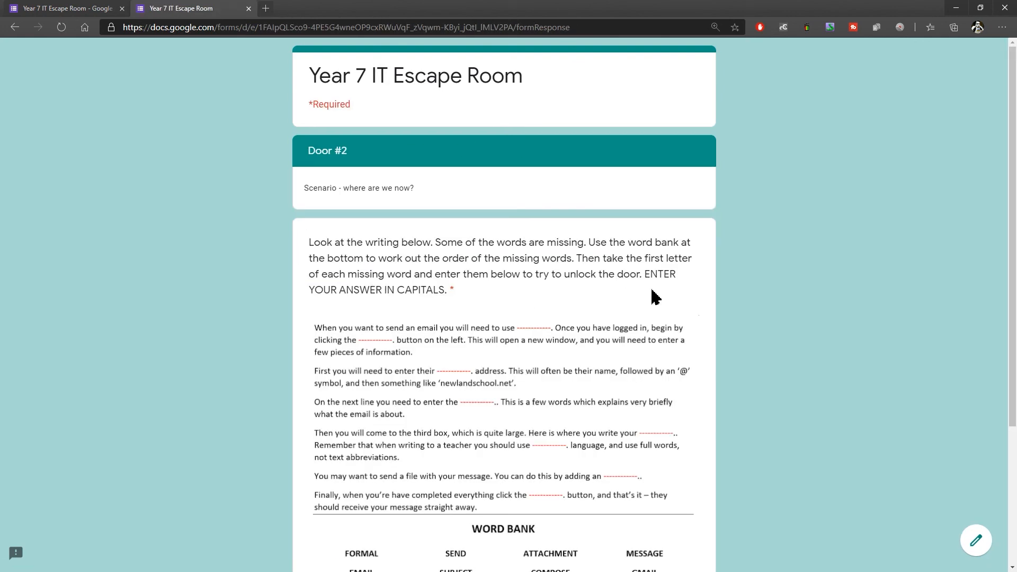
pyautogui.scroll(-4, 795, 272)
pyautogui.scroll(4, 798, 271)
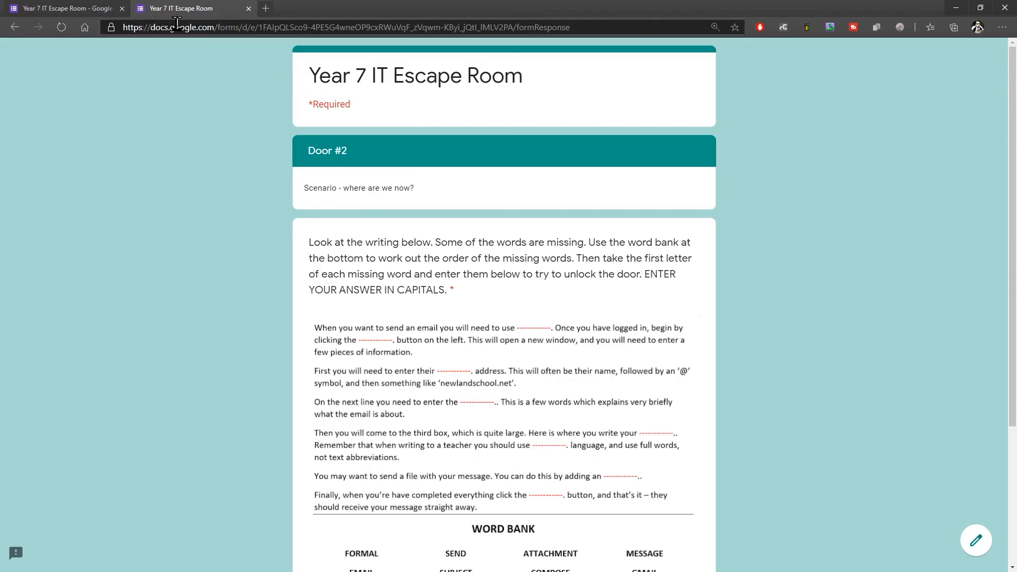
# Step: Return to the form editor and examine the available destinations after section 1, leaving the choice as it is
pyautogui.click(51, 8)
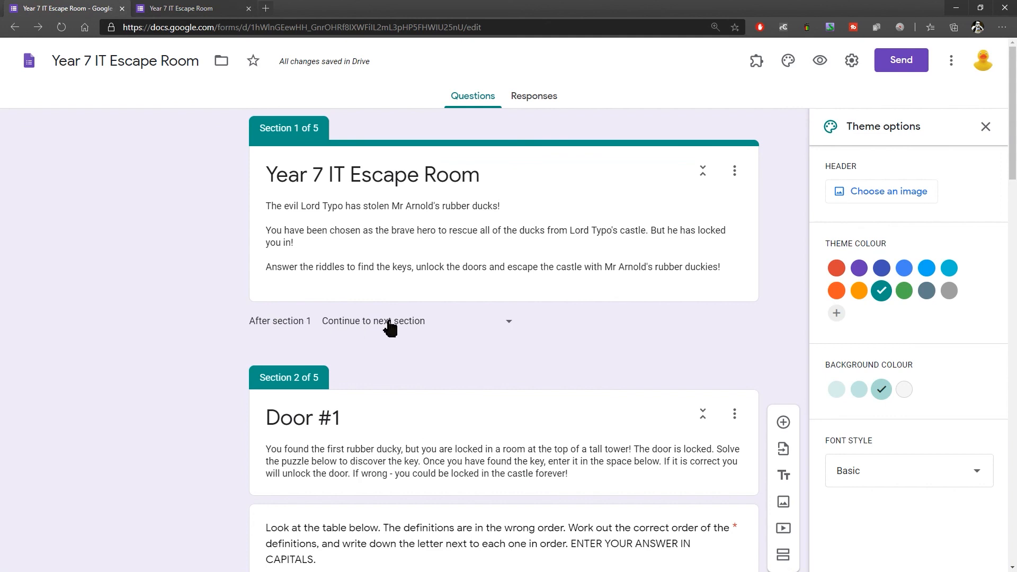
pyautogui.click(510, 324)
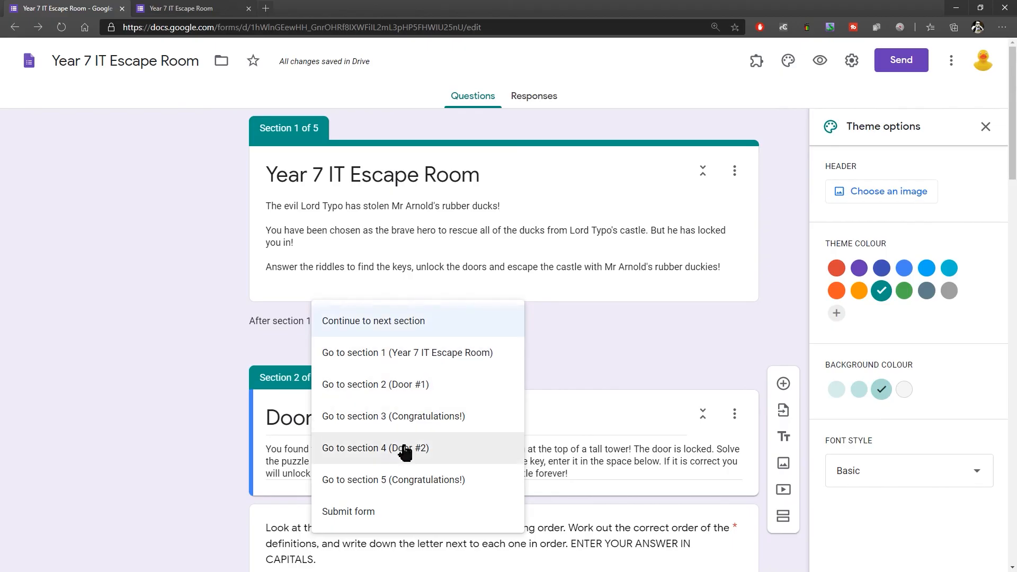
pyautogui.click(584, 332)
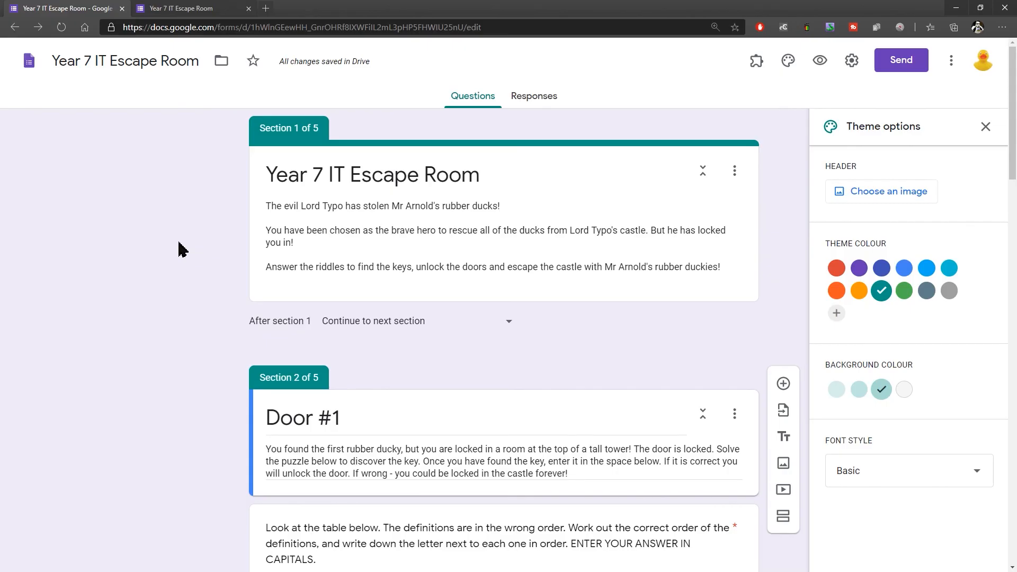
pyautogui.scroll(-8, 234, 297)
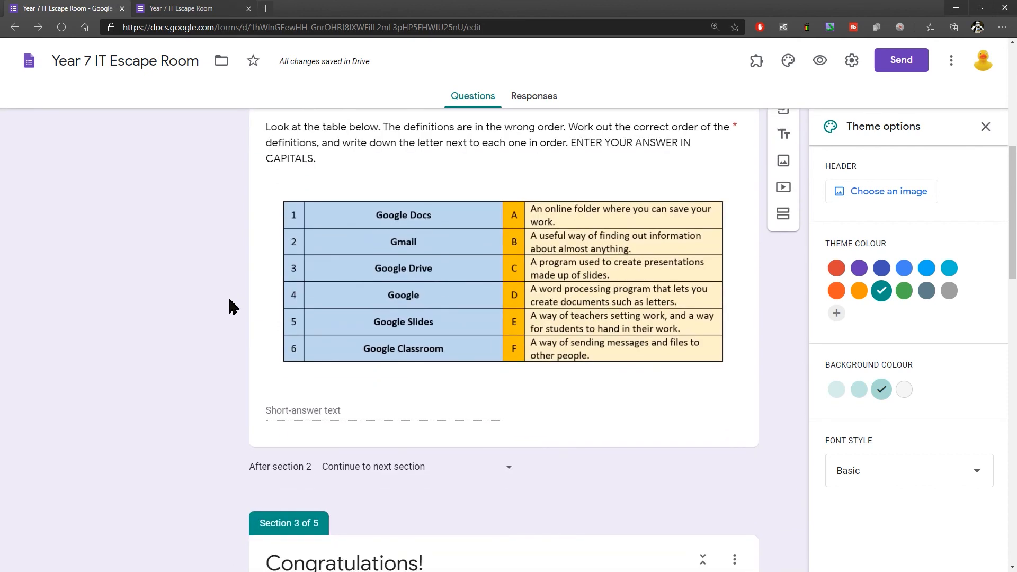